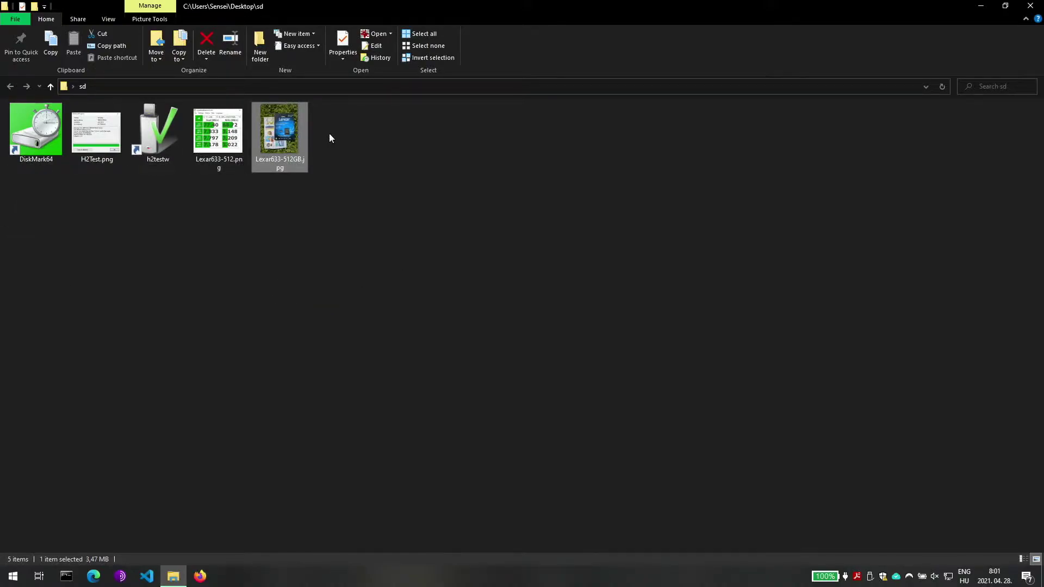
Launch H2testw from the sd folder, switch its language to English and select the SDXC (E:) card as the target
double_click(158, 155)
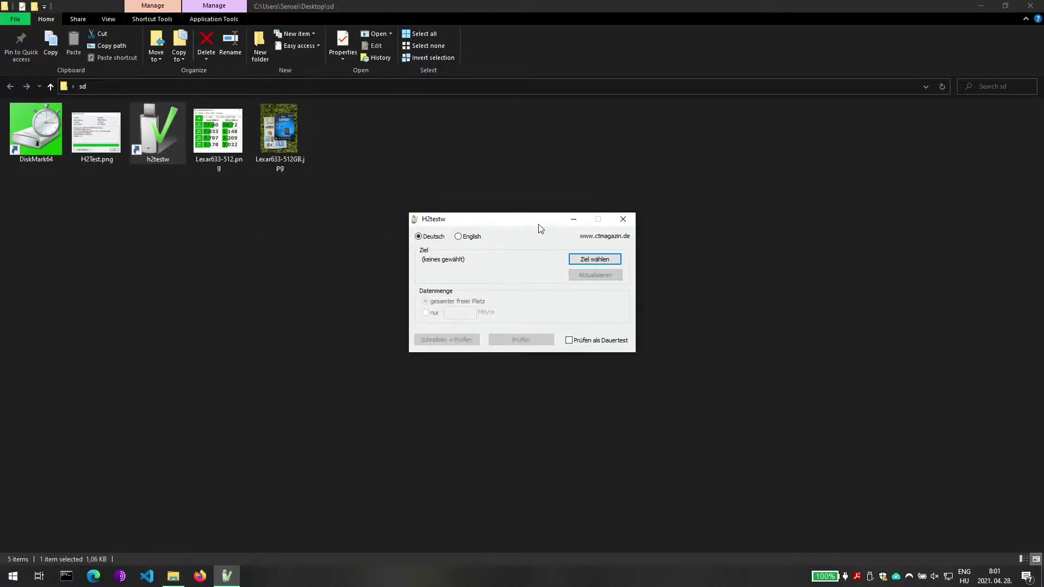
left_click(459, 237)
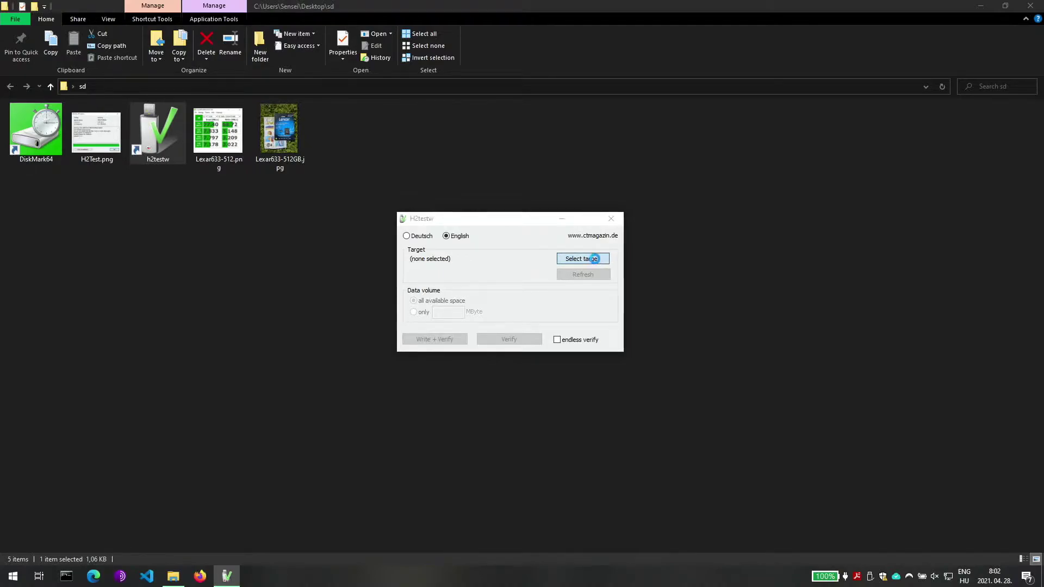
left_click(596, 263)
left_click_drag(585, 263, 587, 277)
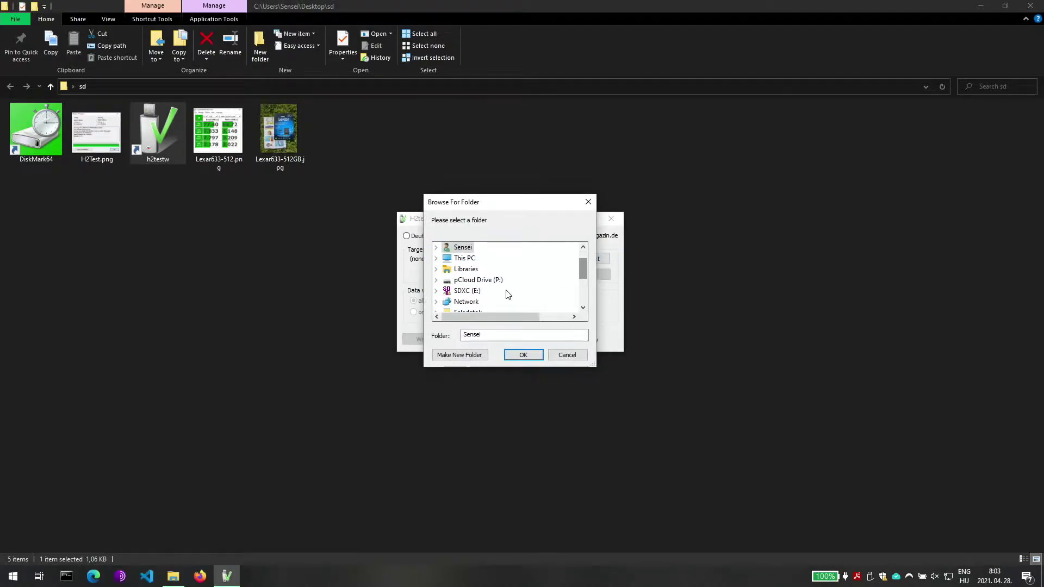
left_click(471, 290)
left_click(523, 355)
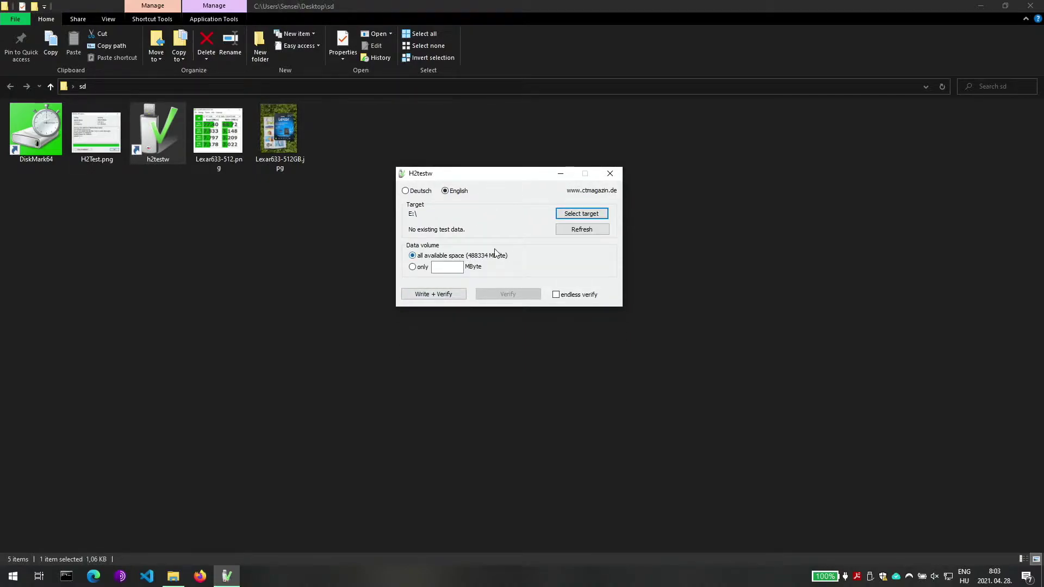
left_click(598, 216)
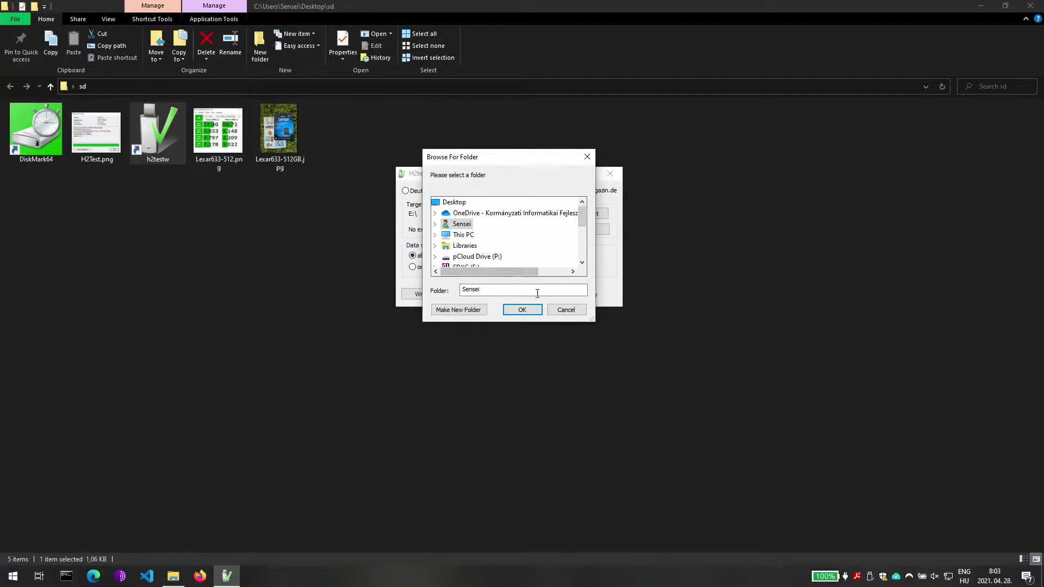
left_click(567, 309)
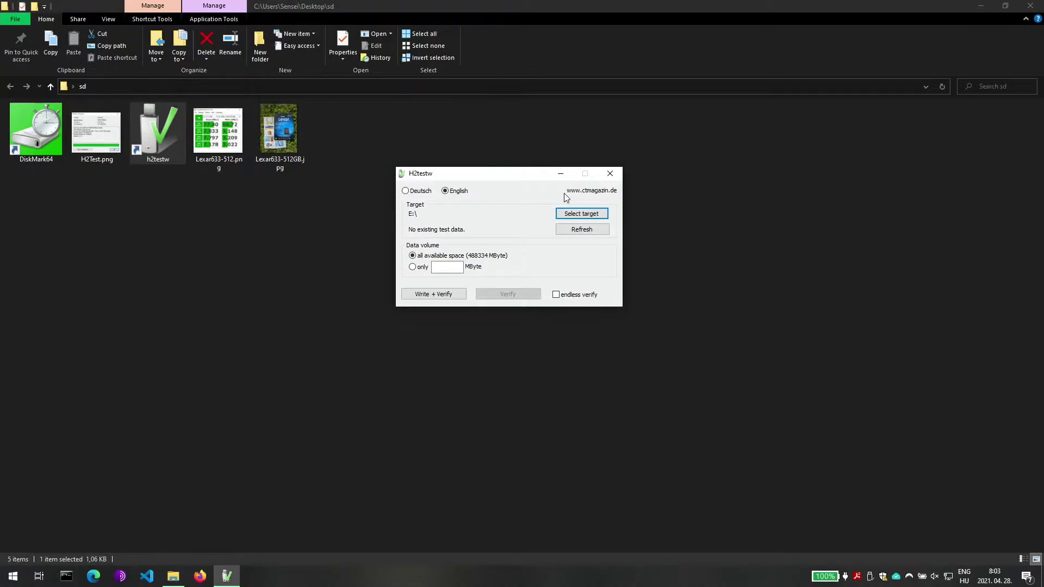
left_click(582, 213)
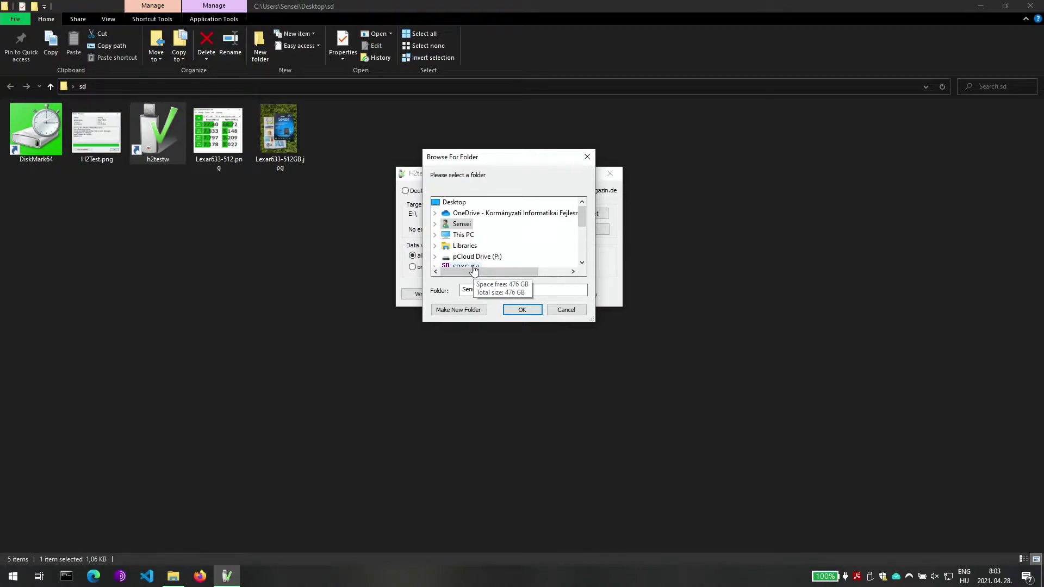
left_click(566, 309)
left_click_drag(492, 177, 500, 160)
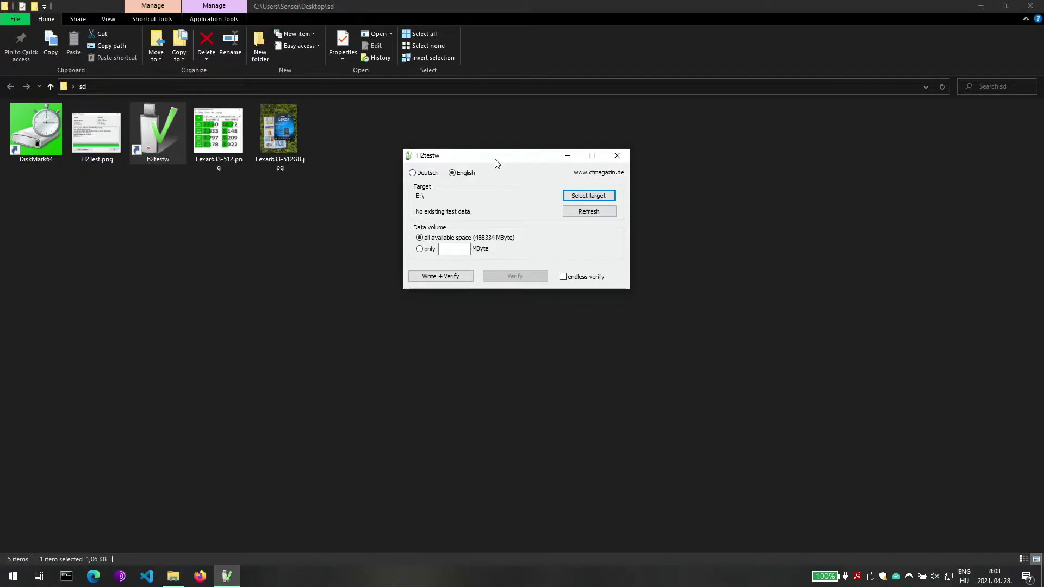
left_click_drag(491, 159, 451, 148)
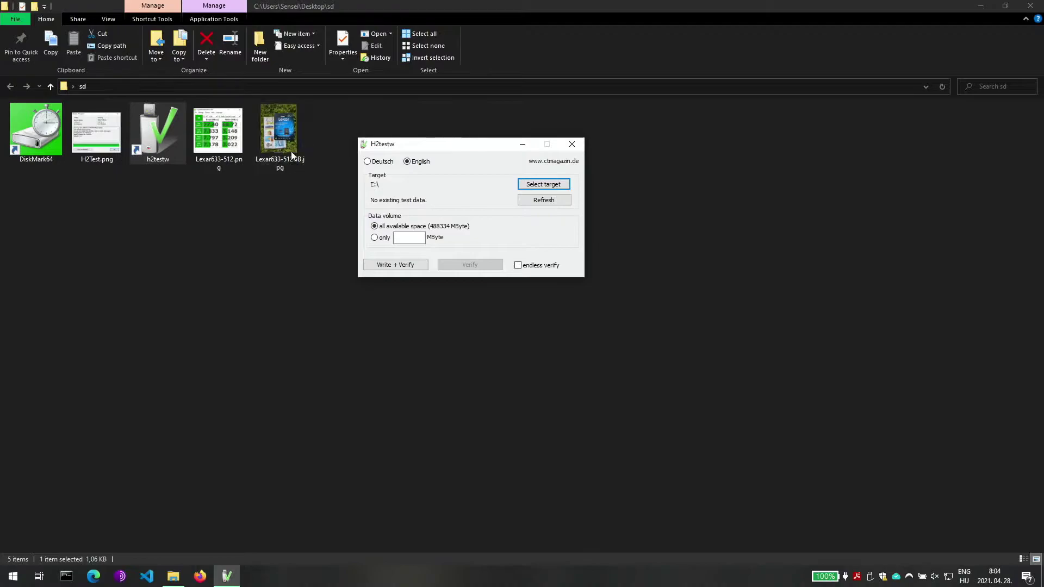
mouse_move(487, 154)
left_mouse_down()
mouse_move(512, 148)
mouse_move(501, 139)
left_mouse_up()
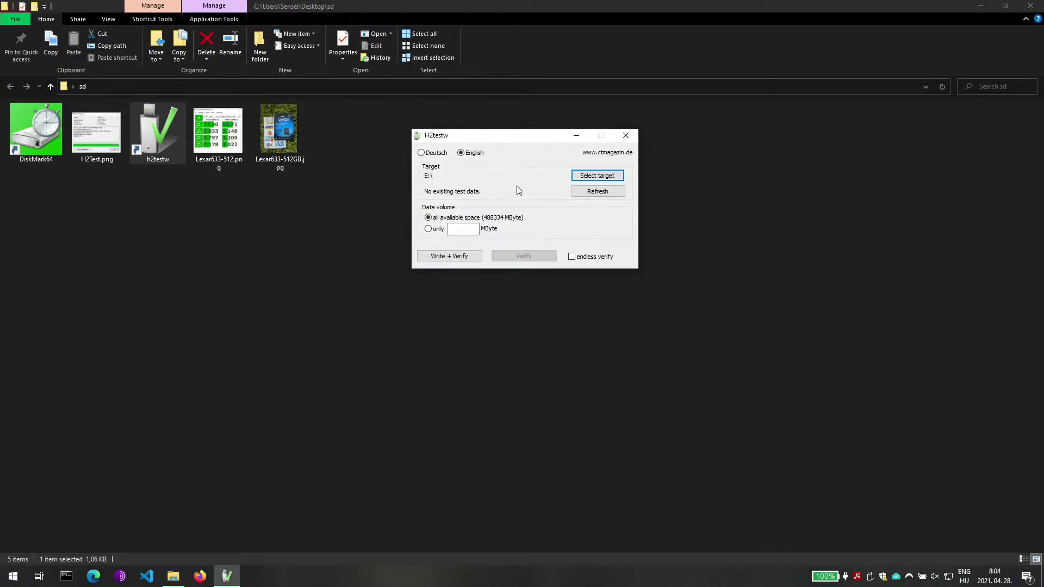
left_click_drag(508, 138, 491, 146)
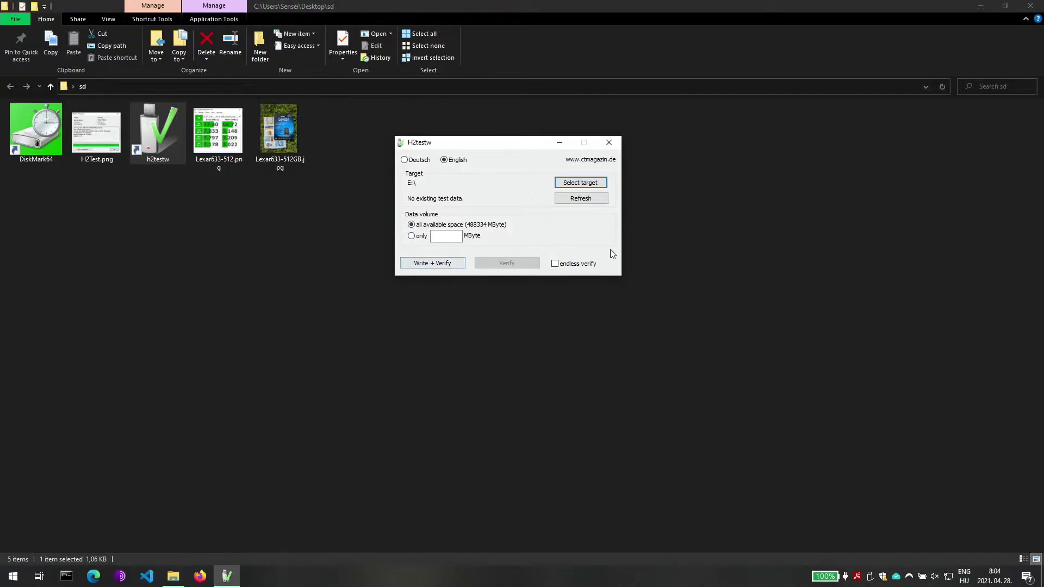
Start the write and verify test on all available space of E:, accepting the capacity notice
left_click(427, 263)
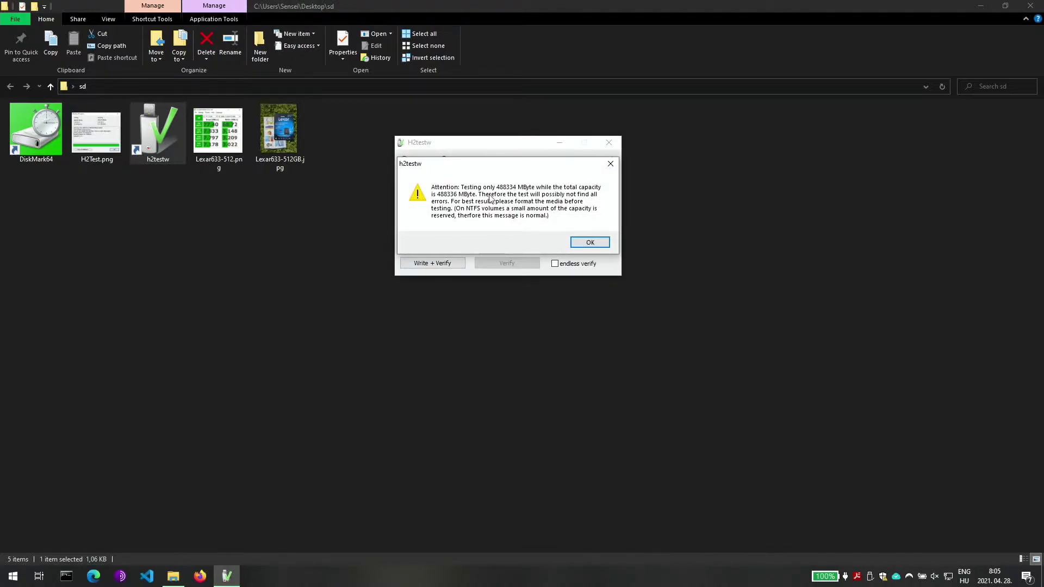
left_click(591, 243)
left_click_drag(481, 136, 572, 170)
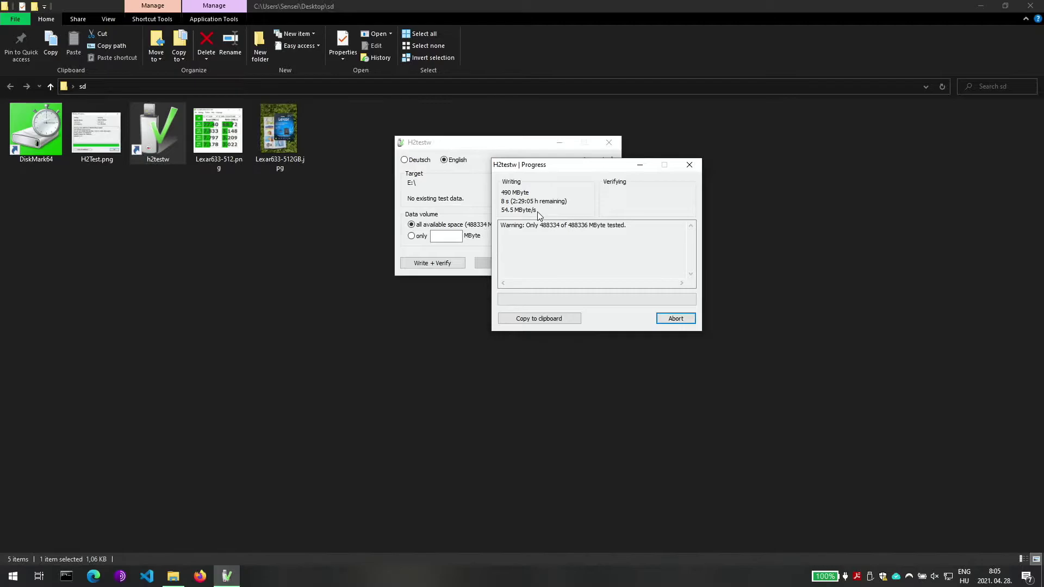
Open Lexar633-512GB.jpg, examine the advertised transfer and write speeds on the card packaging, and close the image
double_click(282, 142)
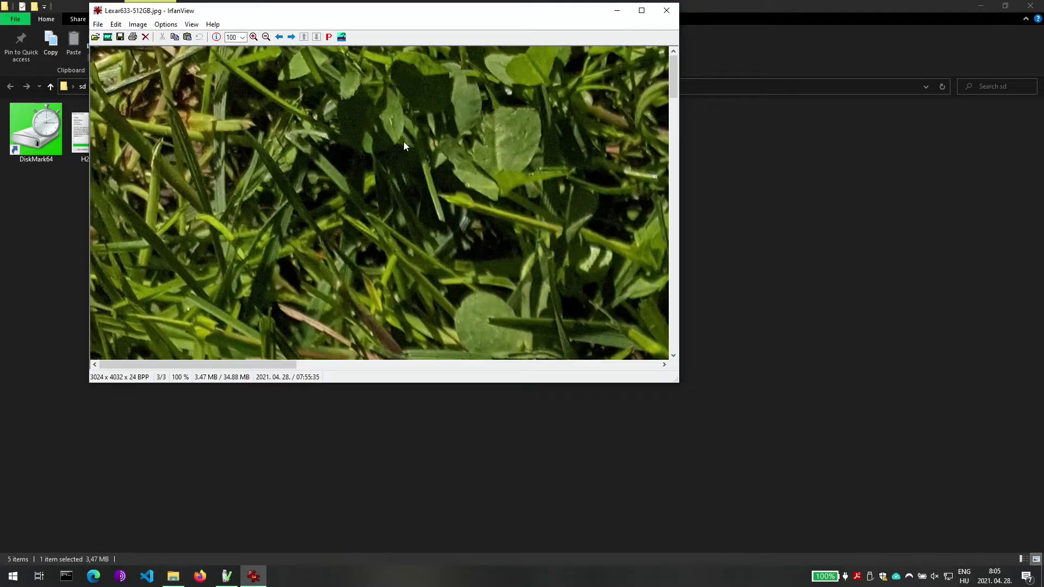
left_click_drag(668, 83, 669, 211)
left_click_drag(255, 367, 450, 373)
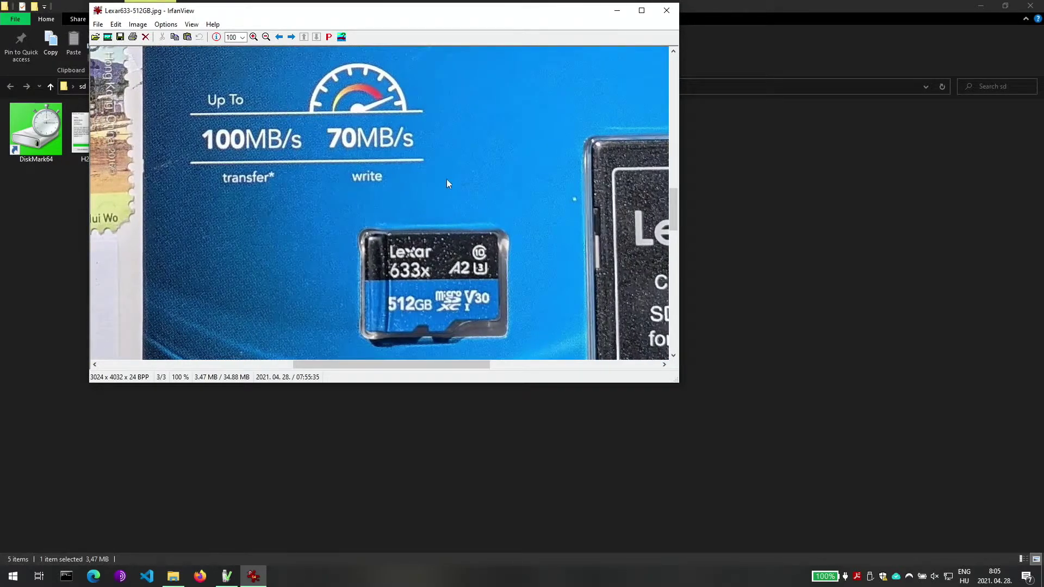
left_click(665, 14)
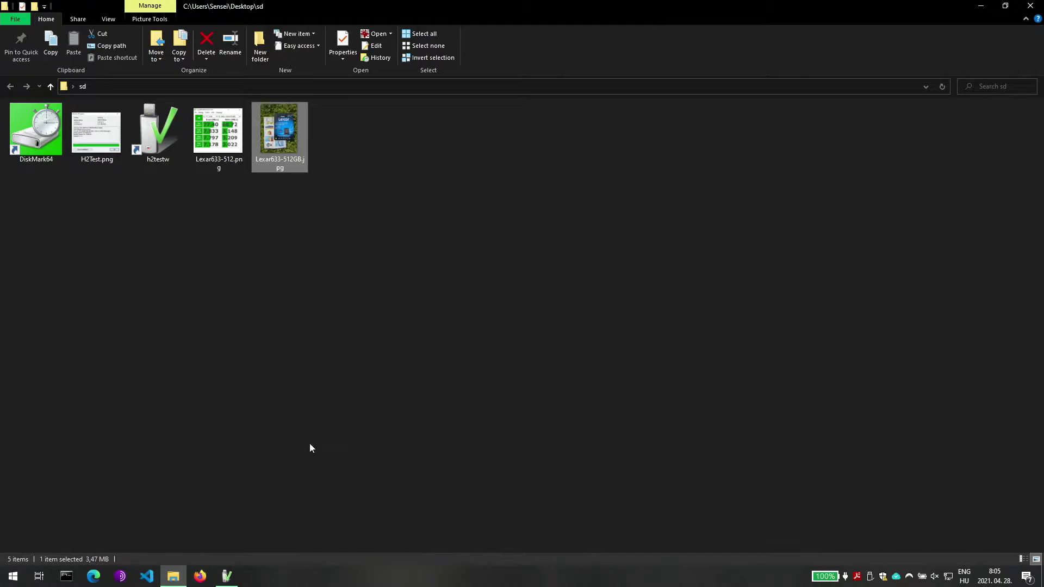
Return to the running H2testw test and check its writing speed and remaining time
left_click(234, 582)
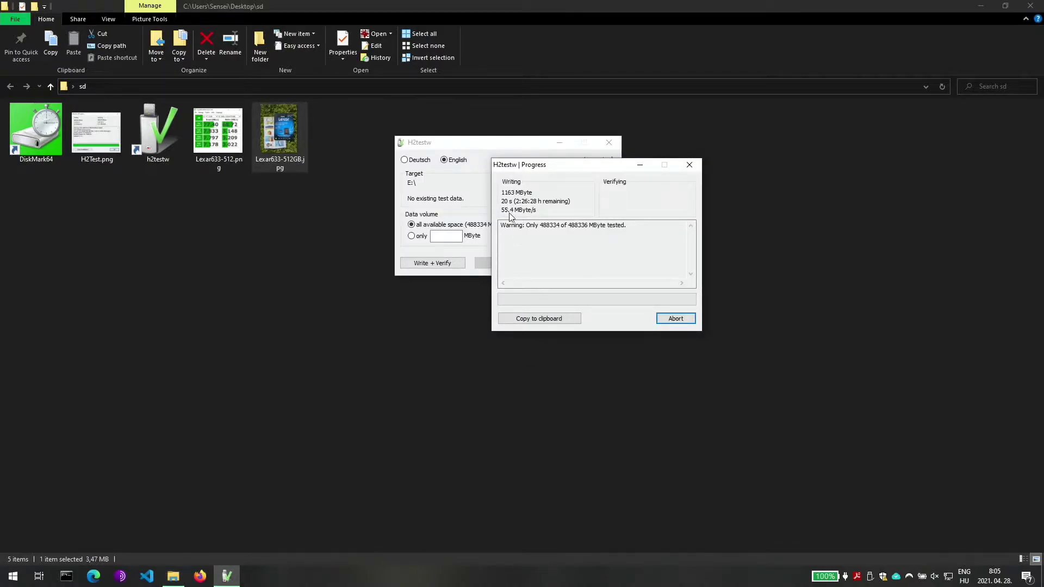
left_click_drag(579, 170, 496, 173)
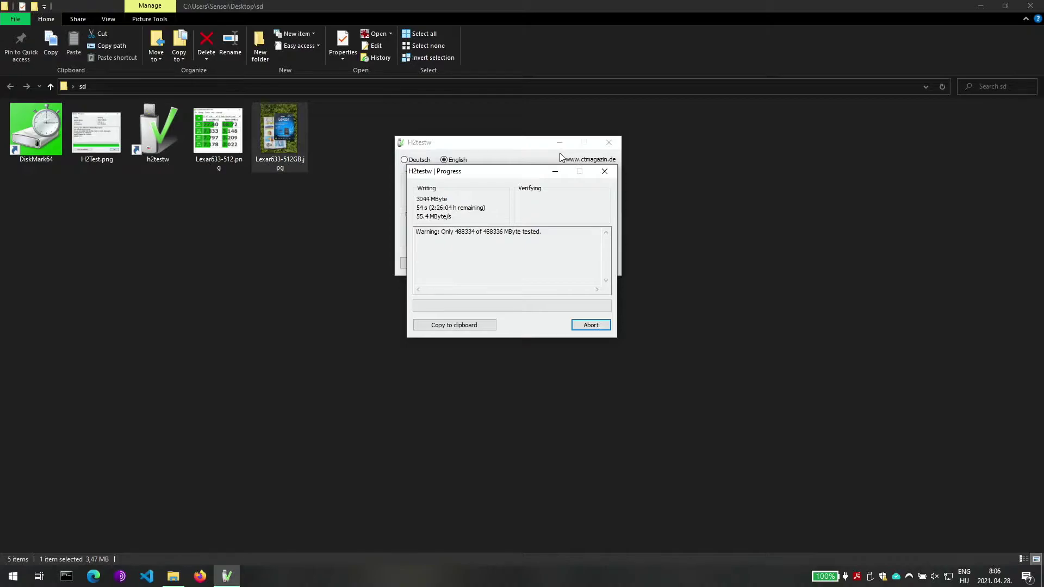
left_click_drag(506, 174, 618, 199)
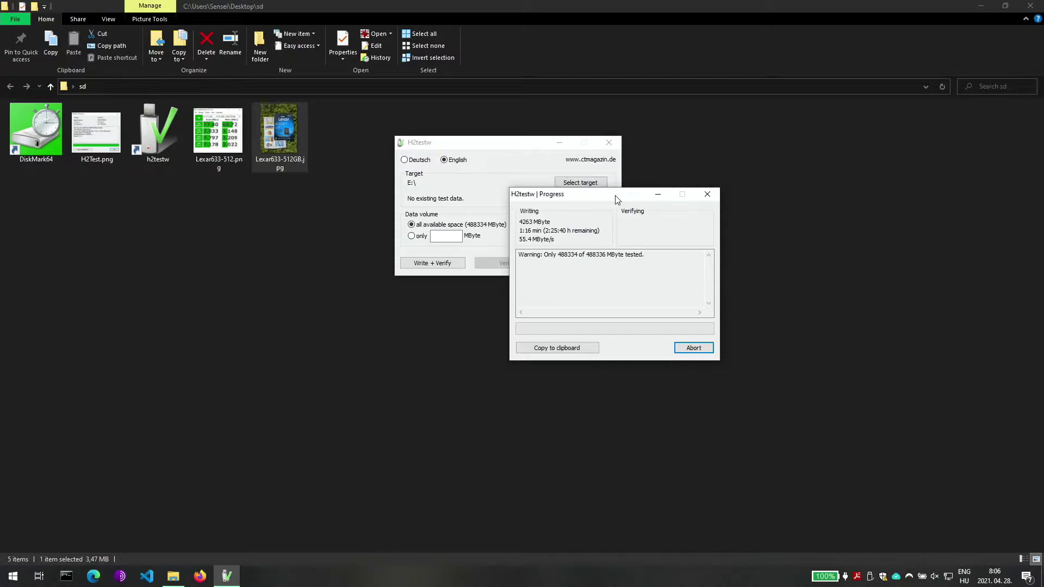
left_click_drag(616, 197, 547, 188)
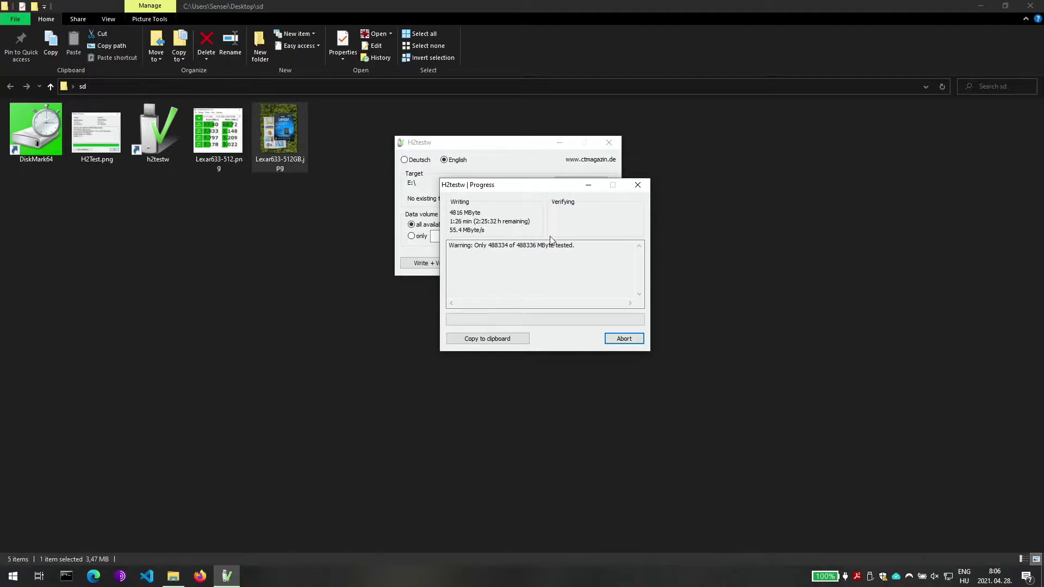
Abort the running write test on E: and close H2testw
left_click(623, 339)
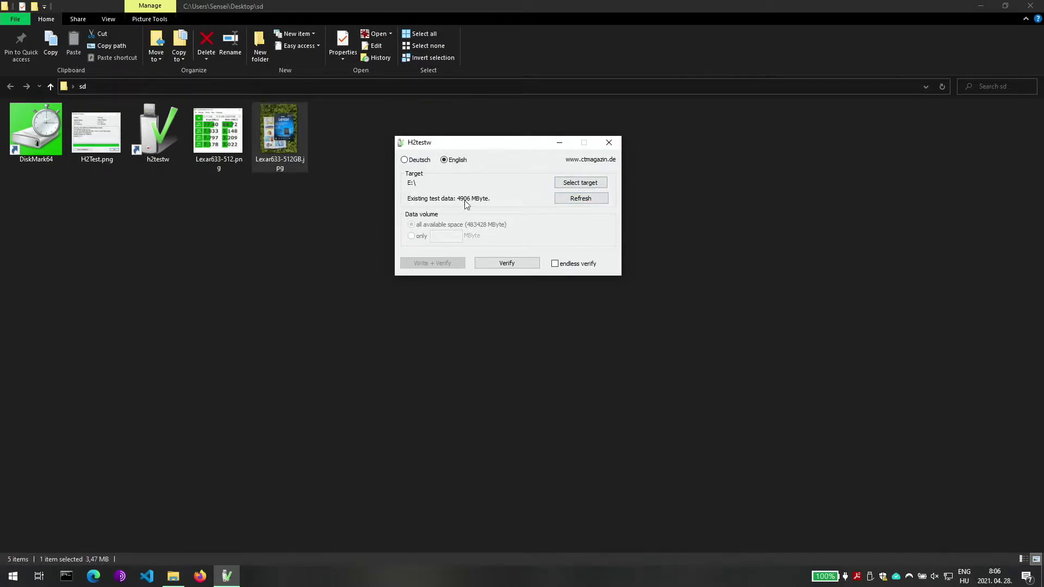
left_click_drag(512, 144, 510, 148)
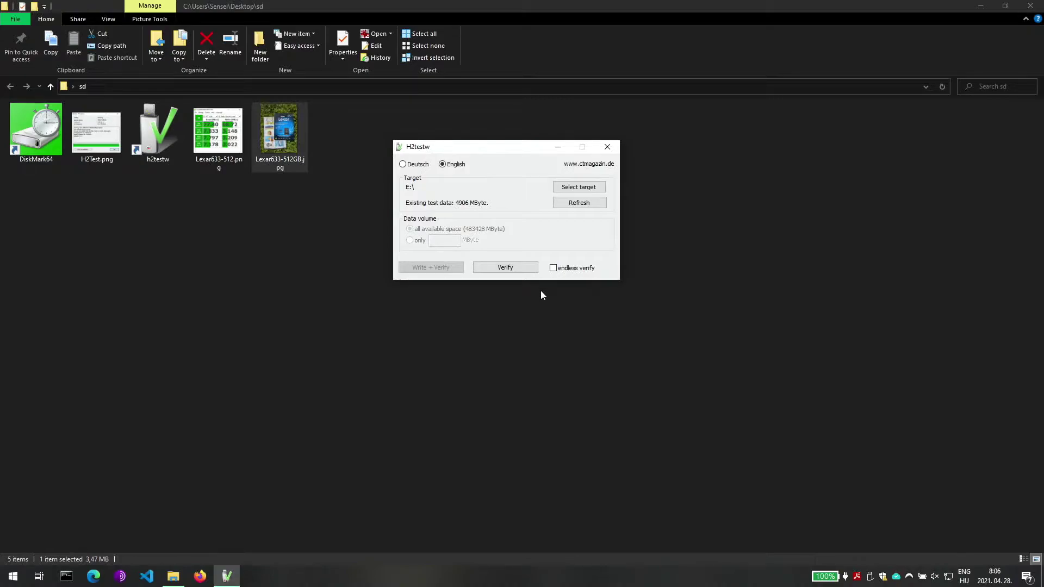
left_click(608, 147)
Open H2Test.png, examine the finished test's writing and verifying results, and close the image
double_click(97, 139)
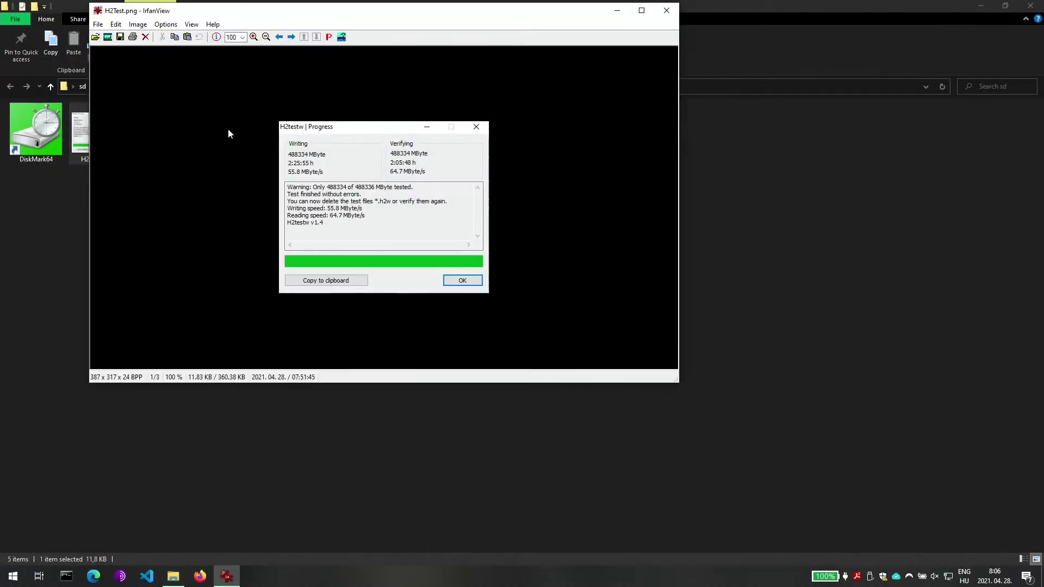
left_click_drag(346, 13, 484, 63)
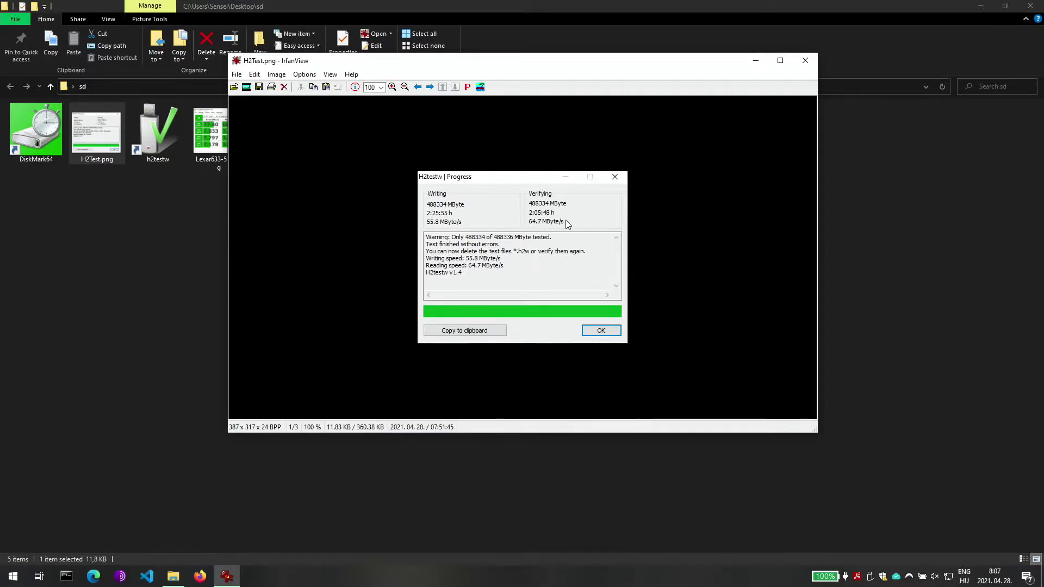
left_click(803, 61)
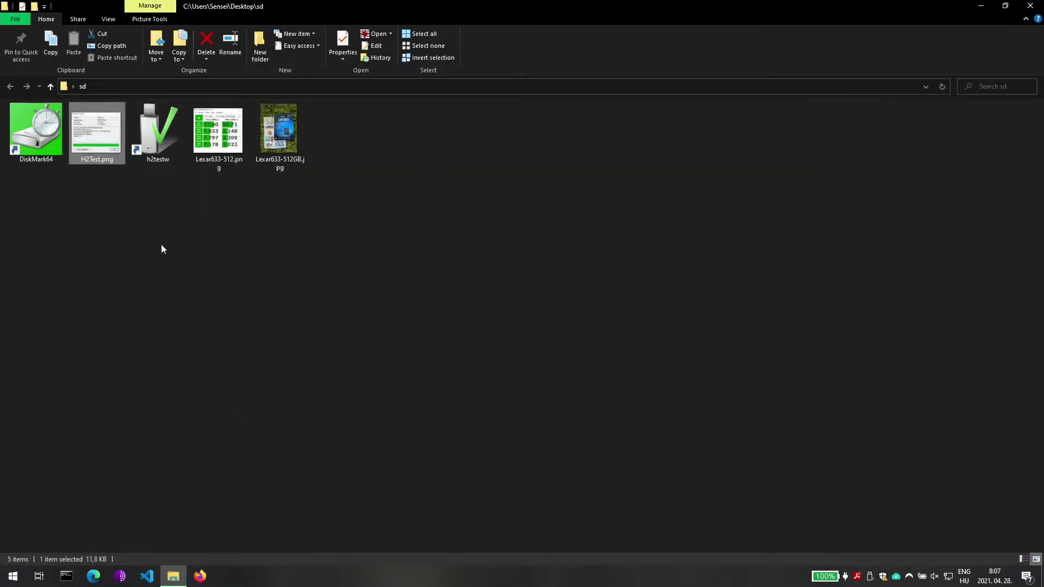
Launch CrystalDiskMark from the sd folder, review its test size and run count options for drive E:, and close it
double_click(36, 129)
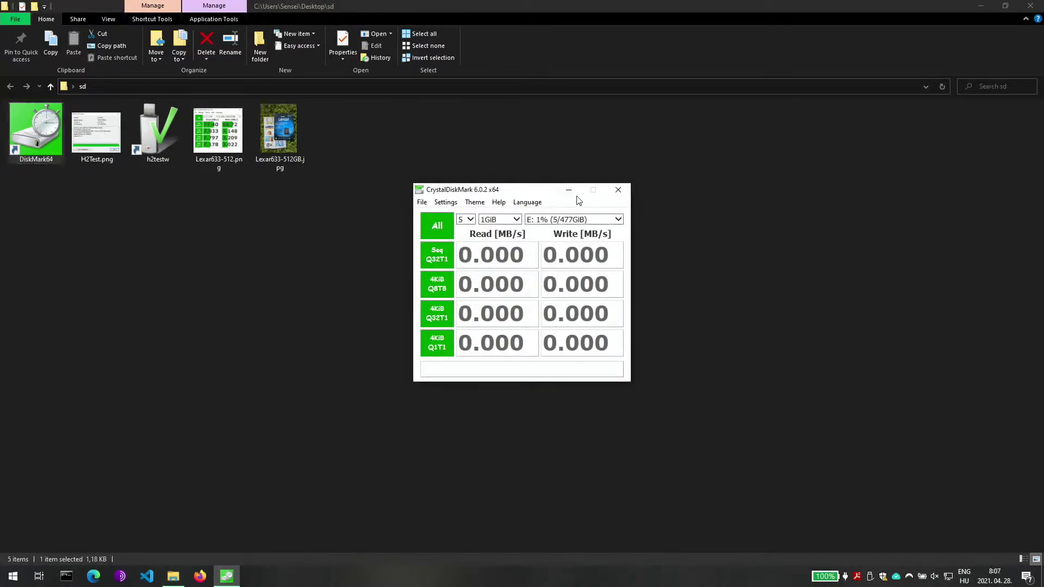
left_click_drag(523, 192, 555, 169)
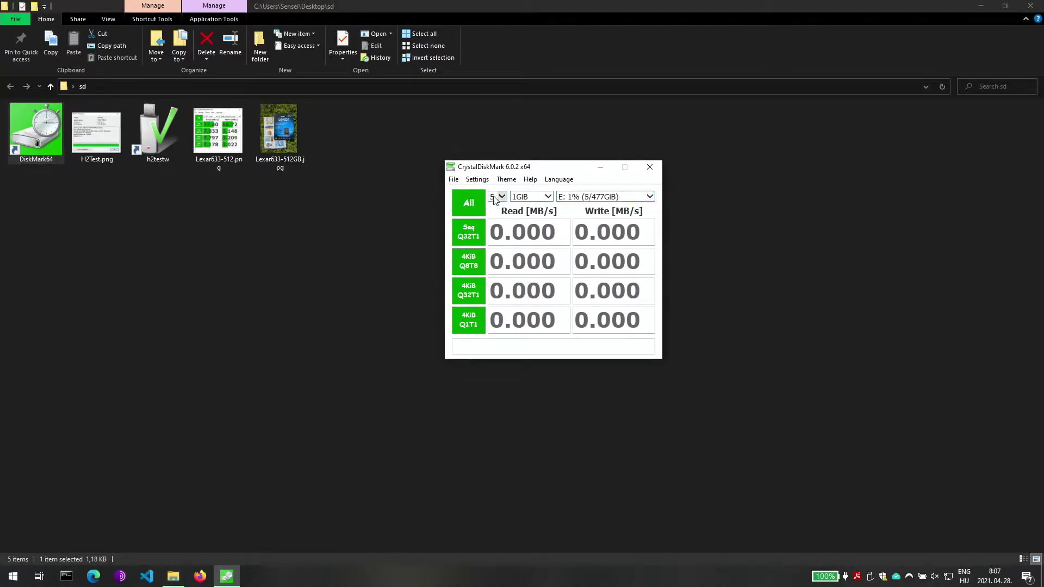
left_click(535, 197)
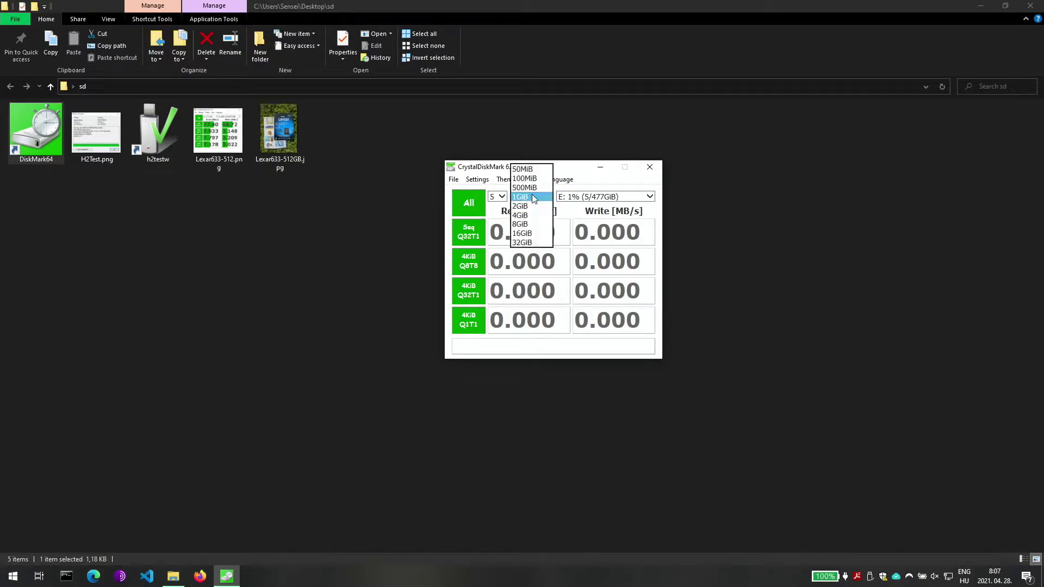
left_click(517, 196)
left_click(503, 197)
left_click(499, 196)
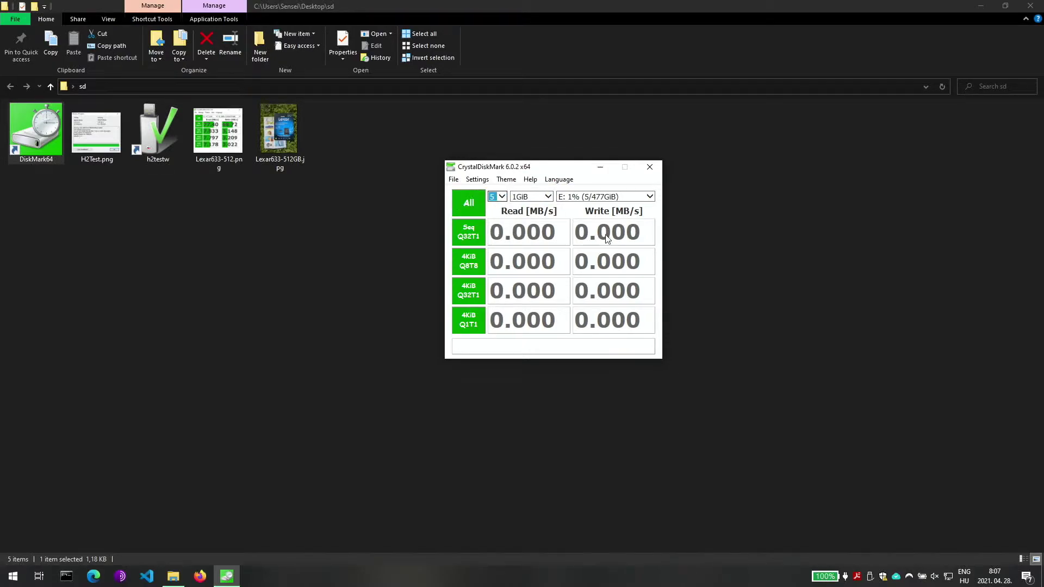
mouse_move(605, 275)
left_click(650, 167)
Open Lexar633-512.png, examine the saved CrystalDiskMark read and write benchmark results, and close the image
double_click(228, 146)
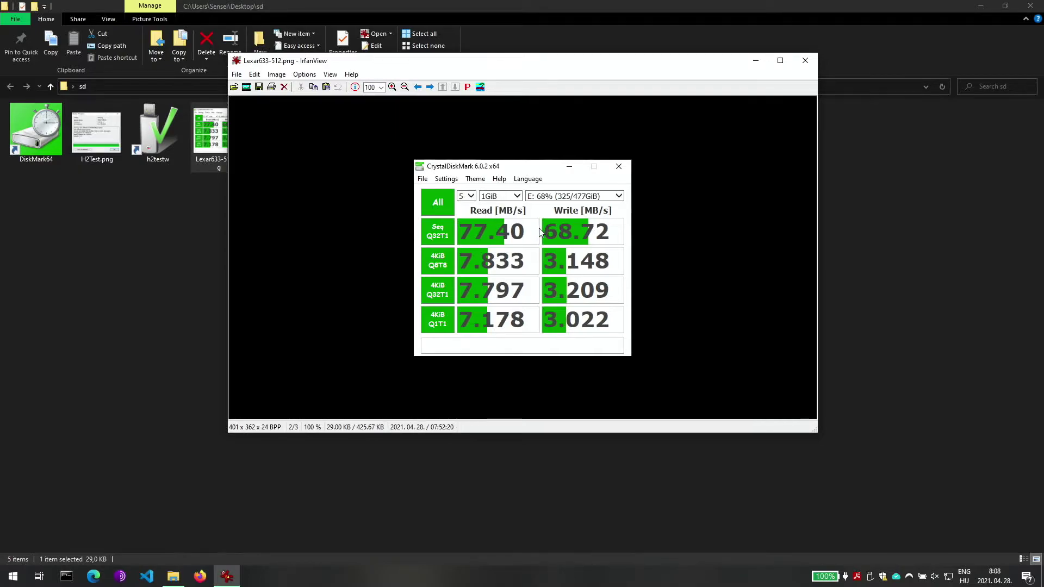
left_click_drag(505, 171, 529, 167)
left_click(570, 144)
mouse_move(513, 63)
left_mouse_down()
mouse_move(508, 101)
mouse_move(548, 70)
mouse_move(523, 69)
left_mouse_up()
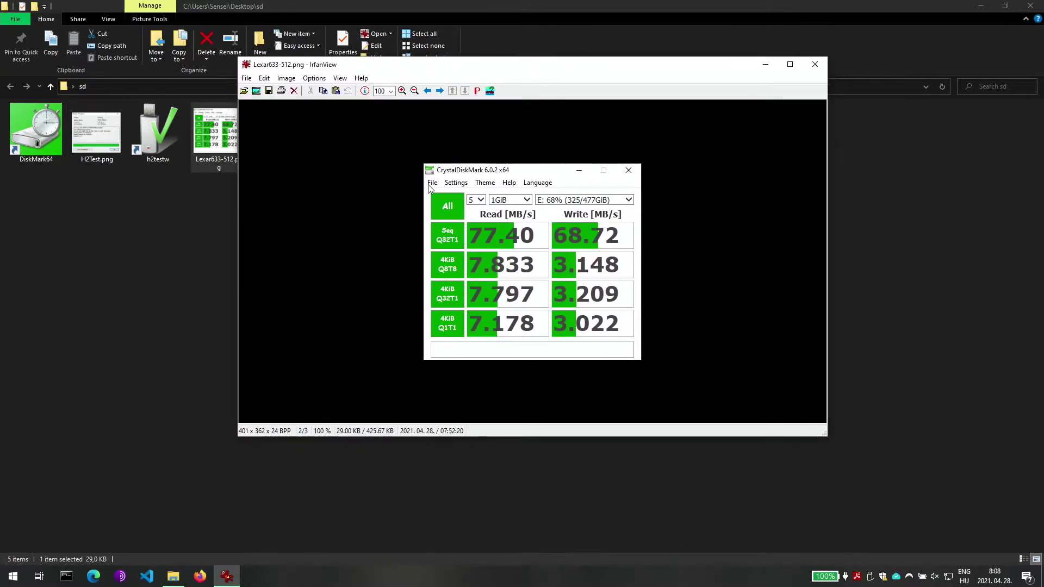
left_click_drag(583, 313, 584, 314)
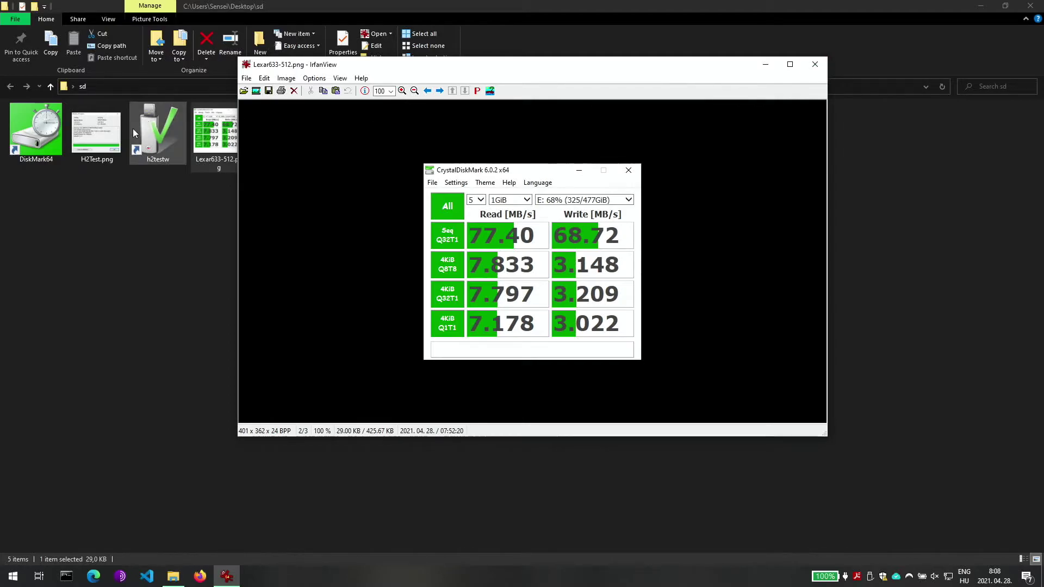
left_click(815, 64)
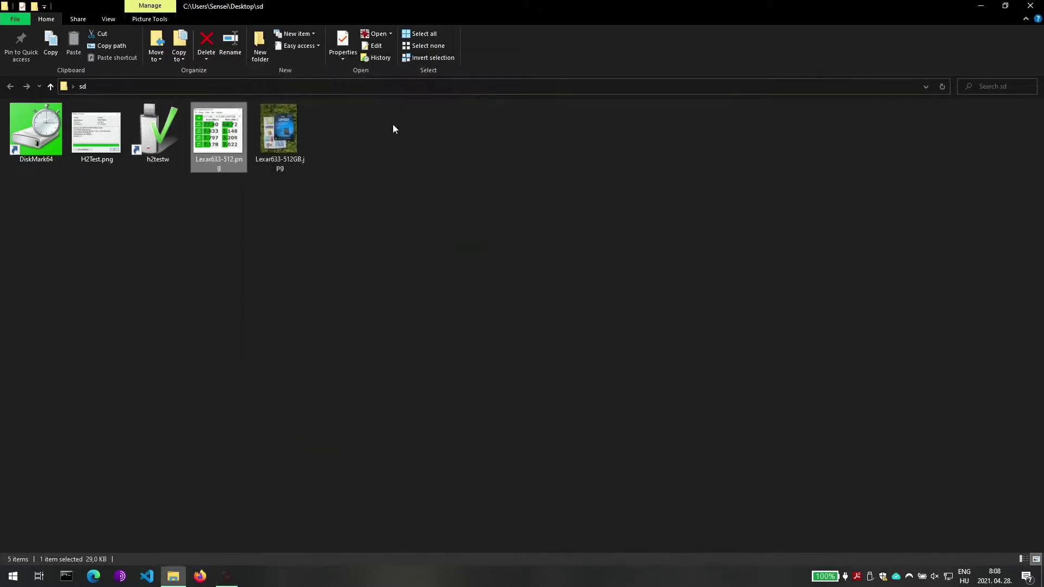
Reopen H2Test.png to review the completed full-capacity test report
left_click(292, 128)
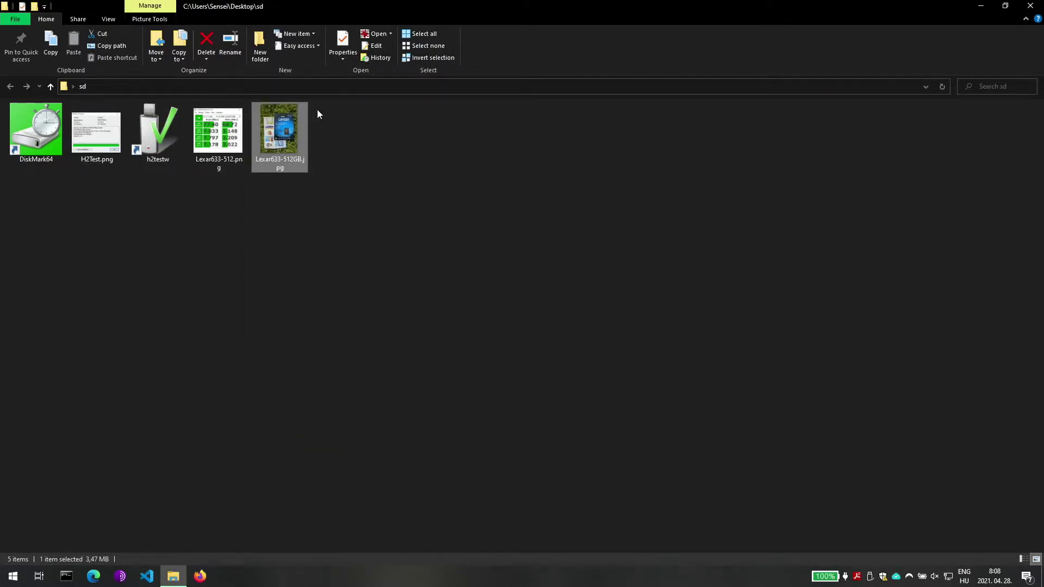
double_click(84, 129)
left_click_drag(433, 190, 632, 289)
left_click(658, 280)
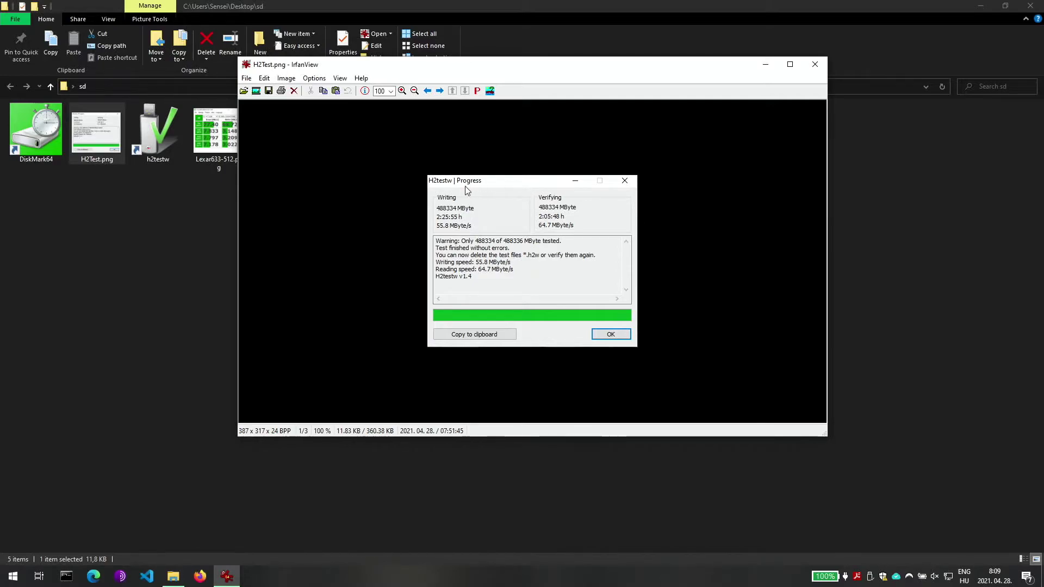
Examine the writing and verifying results in the H2Test.png image, clear the selection drawn on it, and close the image
mouse_move(428, 176)
left_mouse_down()
mouse_move(532, 298)
mouse_move(630, 352)
mouse_move(651, 347)
mouse_move(511, 284)
mouse_move(438, 212)
mouse_move(430, 177)
left_mouse_up()
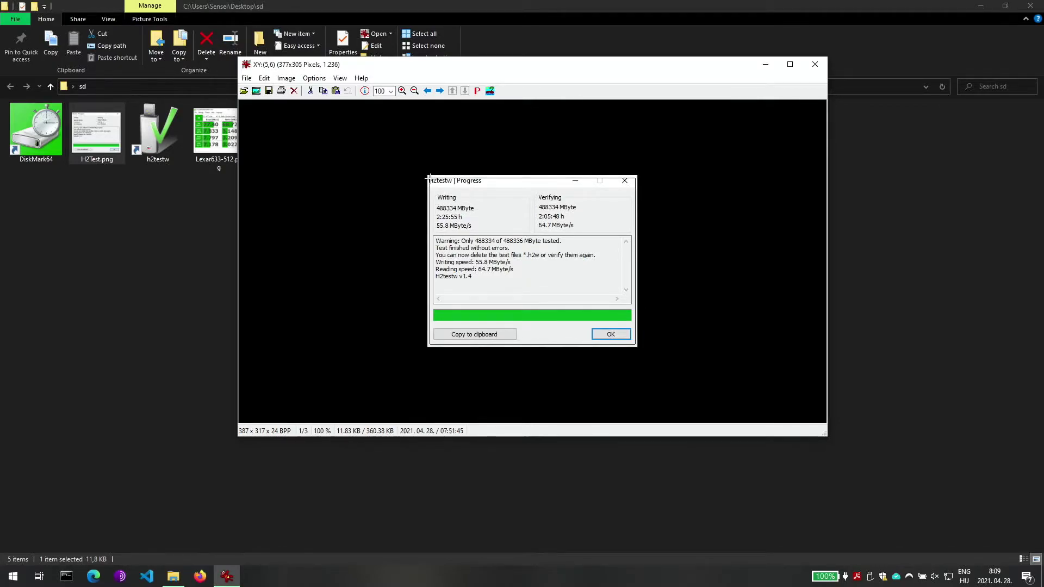
left_click_drag(430, 178, 429, 177)
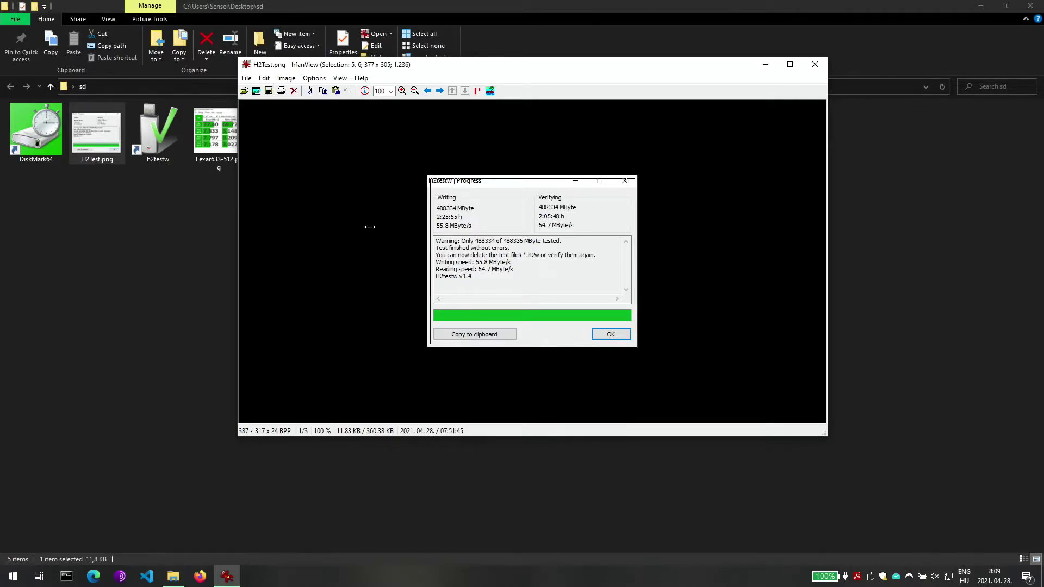
left_click(639, 176)
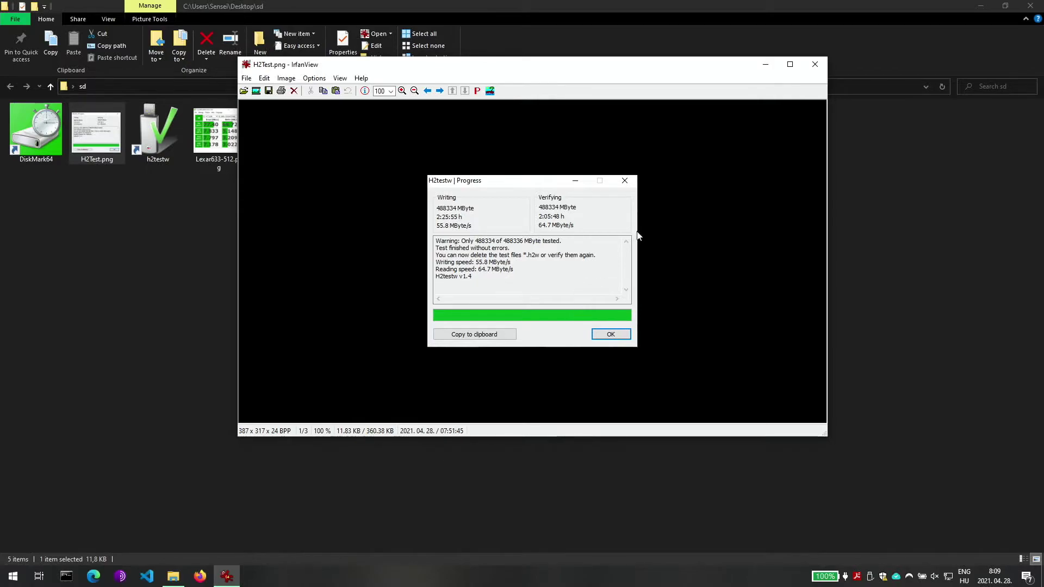
left_click_drag(374, 58, 500, 120)
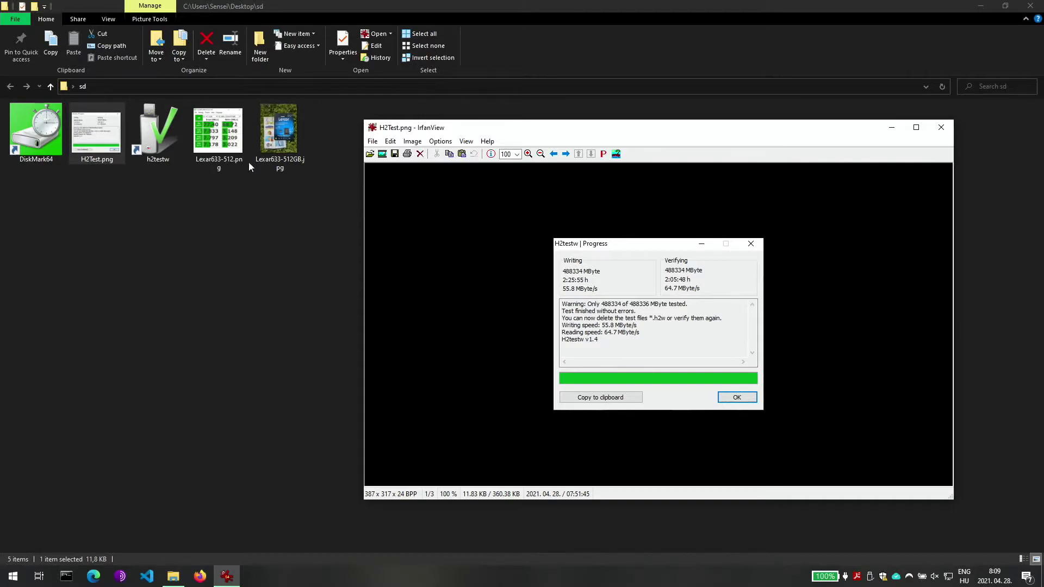
left_click_drag(531, 128, 485, 124)
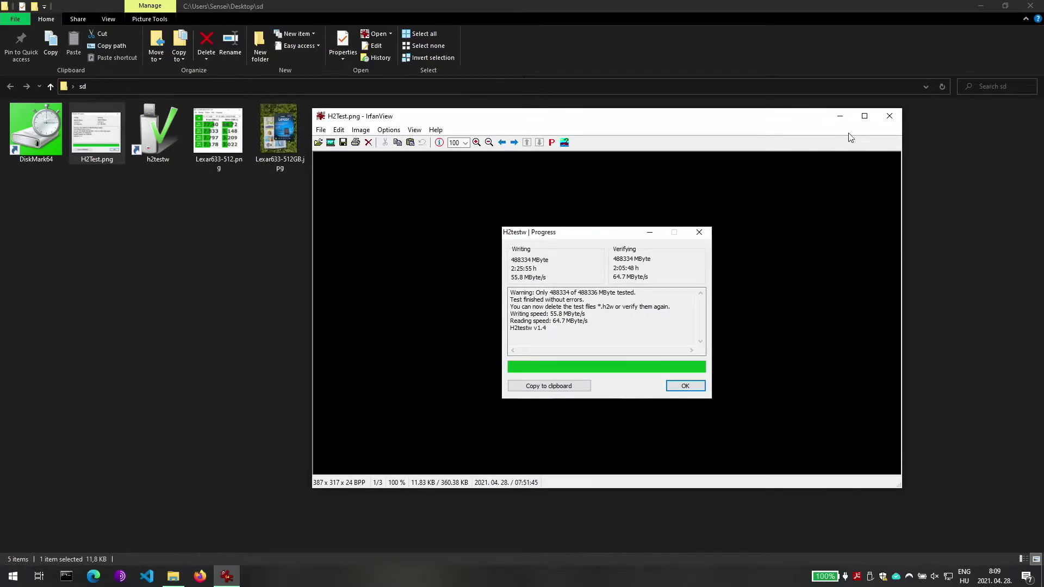
left_click(890, 119)
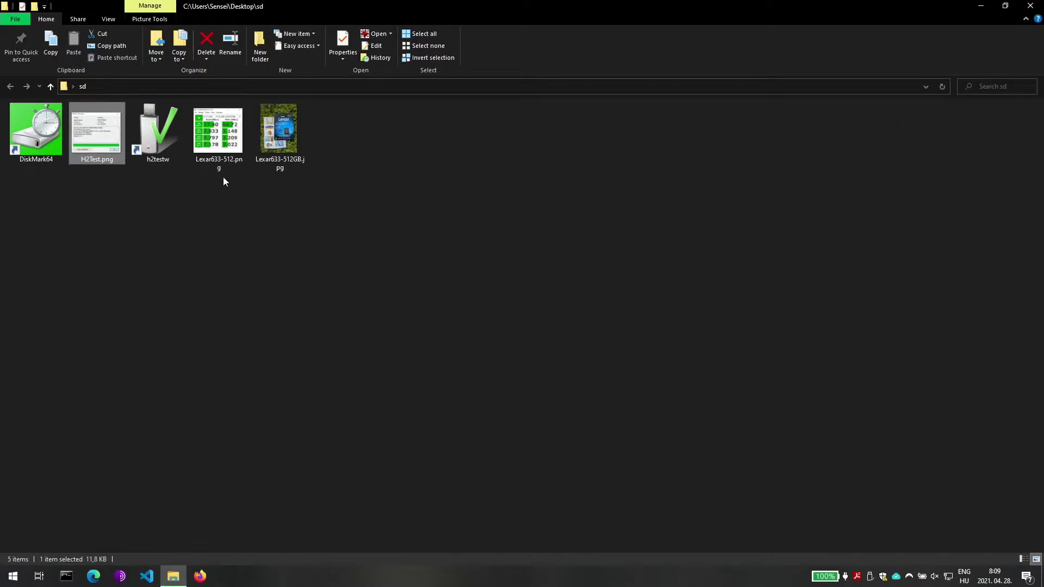
left_click_drag(368, 212, 1, 98)
left_click(351, 190)
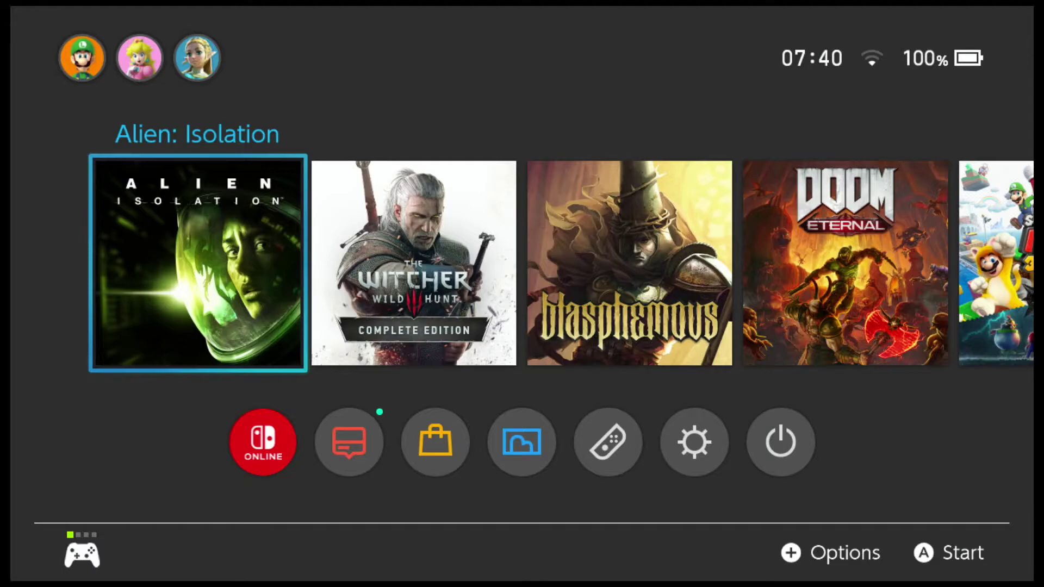
Switch to the Nintendo Switch home screen and open System Settings
key("Right")
key("Right")
key("Down")
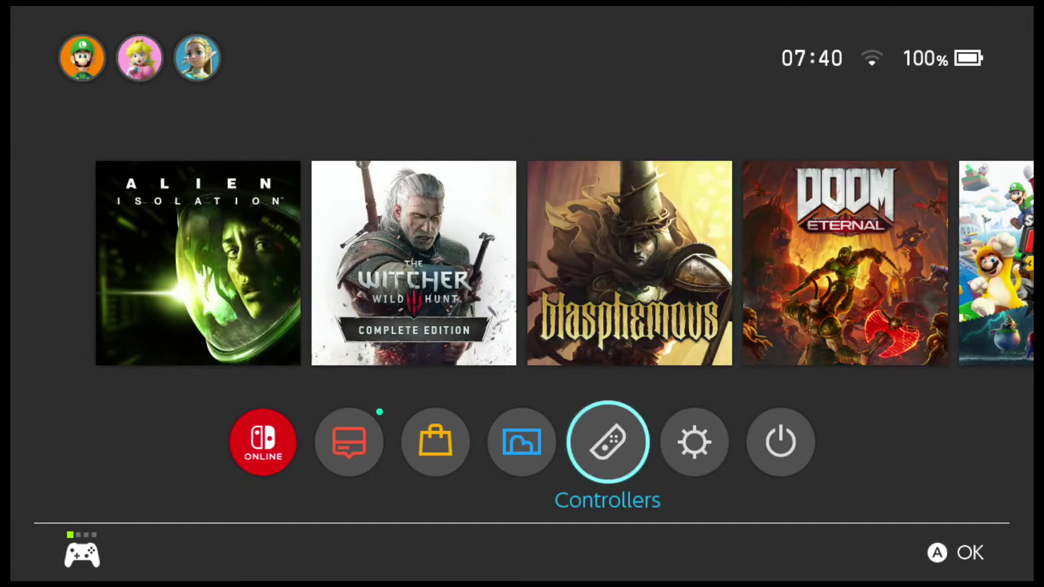
key("Right")
key("Return")
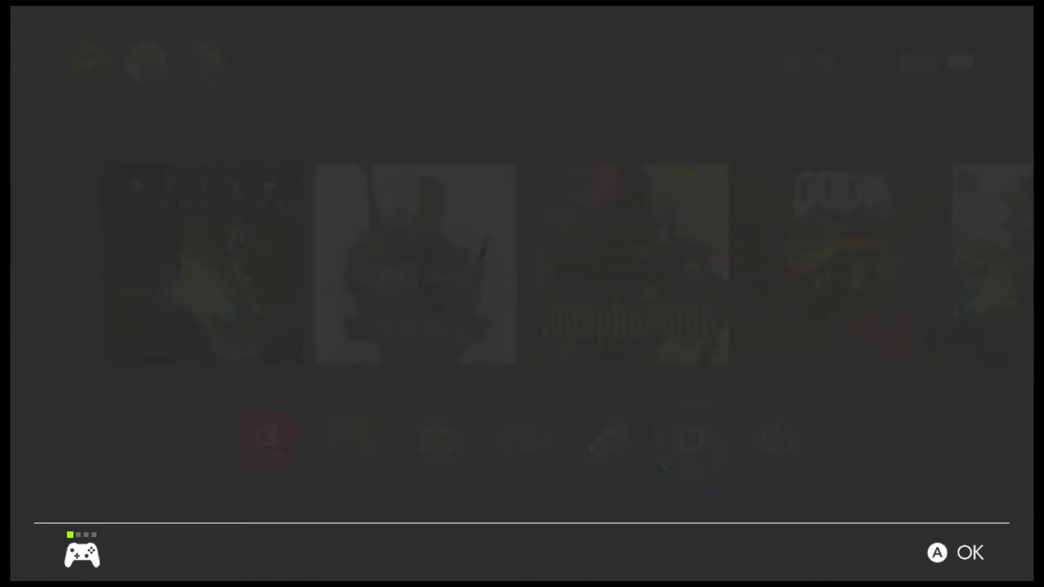
Show the Data Management section to see the storage of the system memory and microSD card
key("Down")
key("Down")
key("Down")
key("Down")
key("Down")
key("Down")
key("Down")
key("Down")
key("Down")
key("Up")
key("Up")
key("Up")
key("Up")
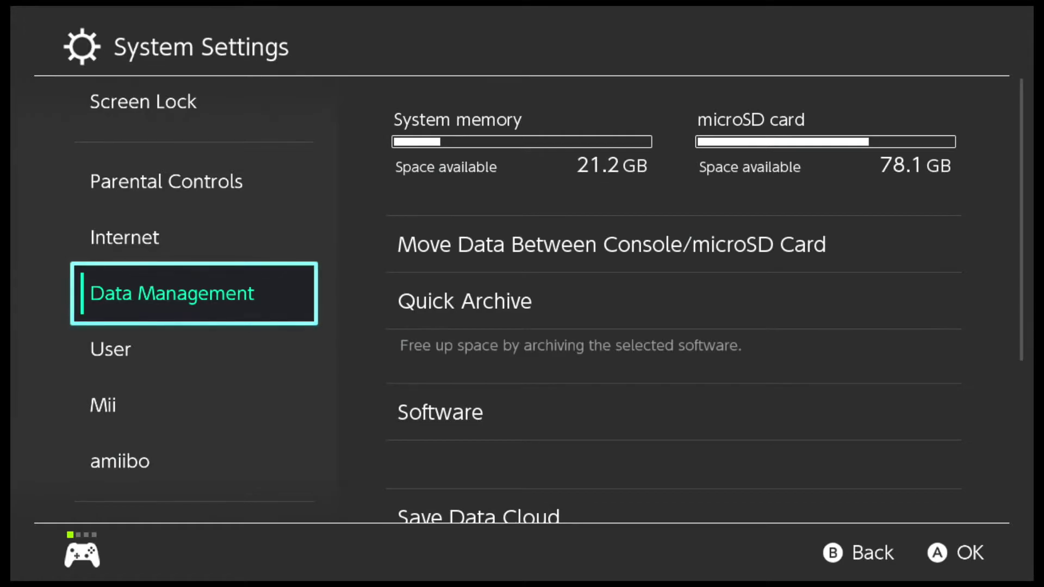
Open the Software list in Data Management
key("Right")
key("Down")
key("Down")
key("Up")
key("Down")
key("Return")
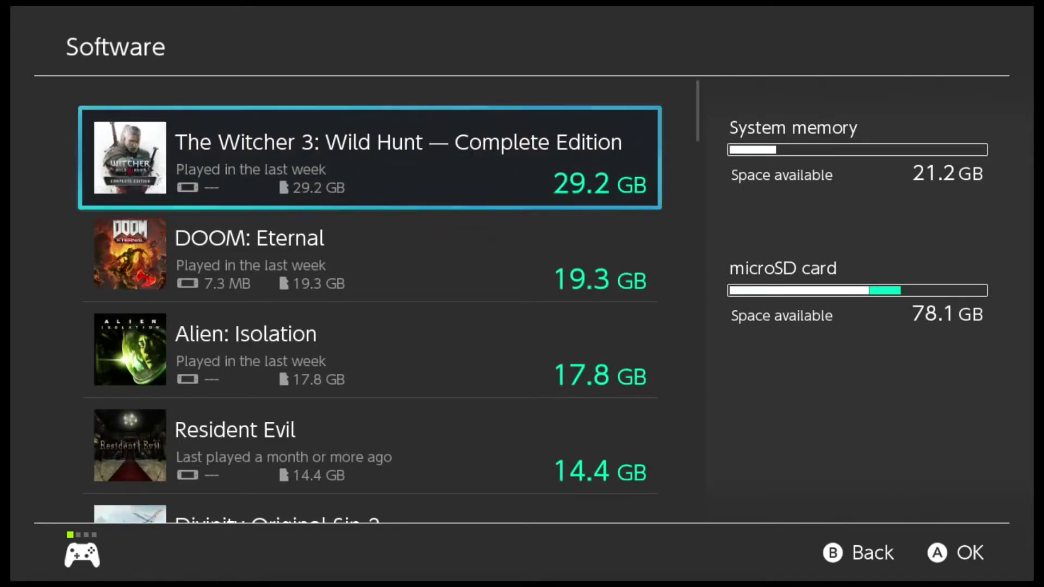
Compare the storage sizes of the largest games, from The Witcher 3: Wild Hunt through Divinity Original Sin 2
key("Down")
key("Up")
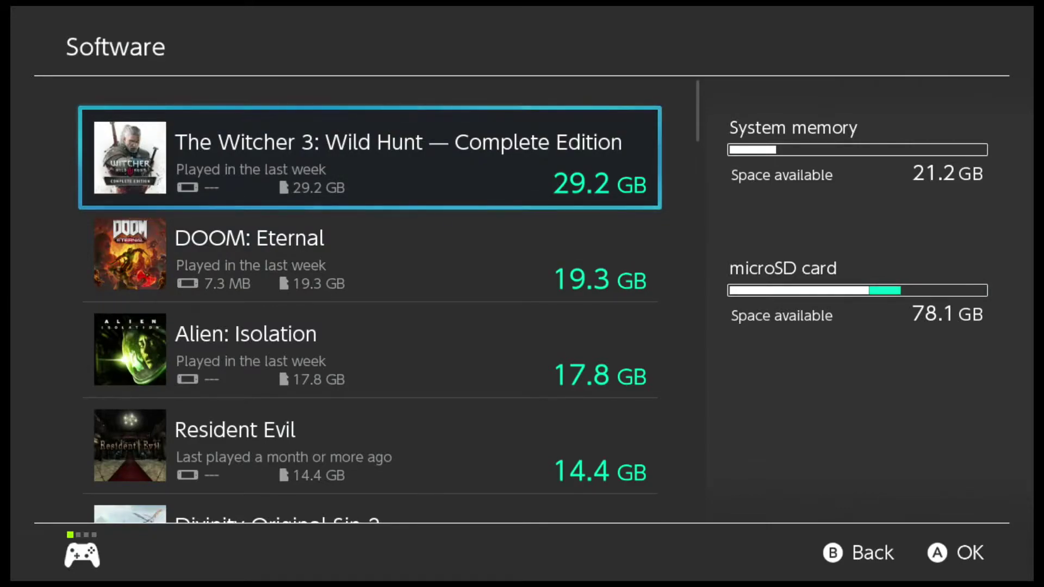
key("Down")
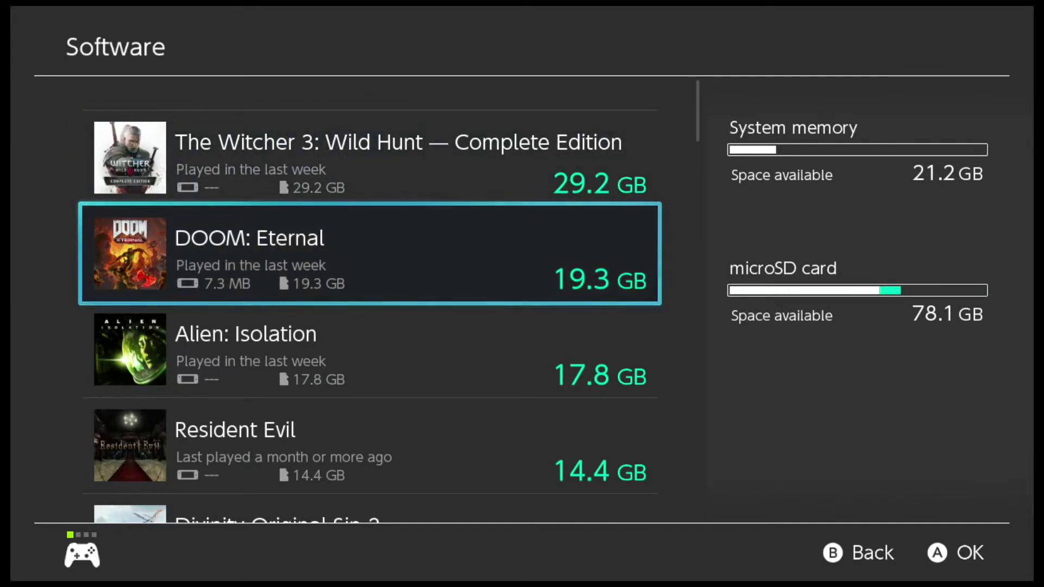
key("Up")
key("Down")
key("Down")
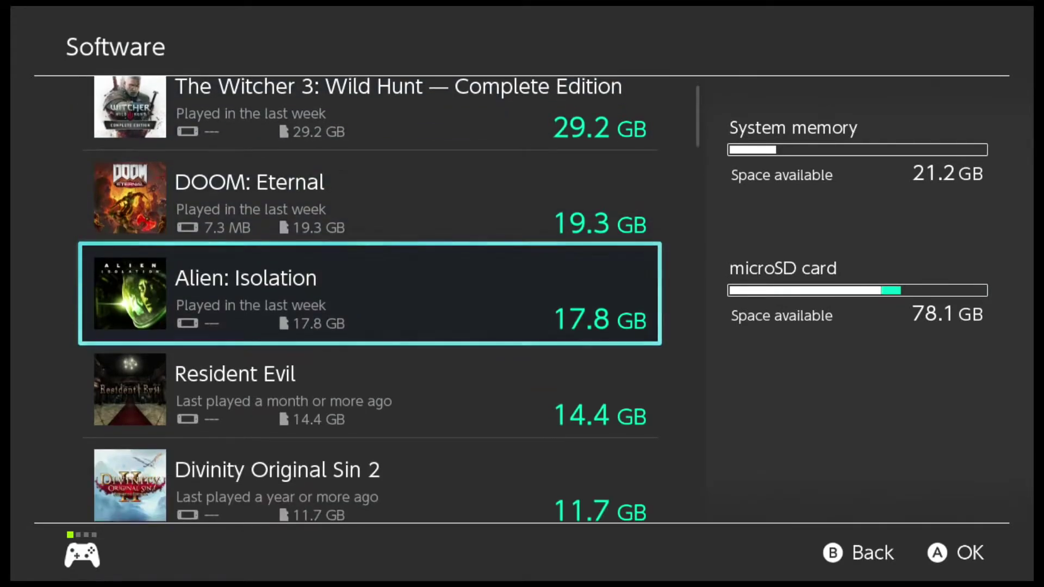
key("Down")
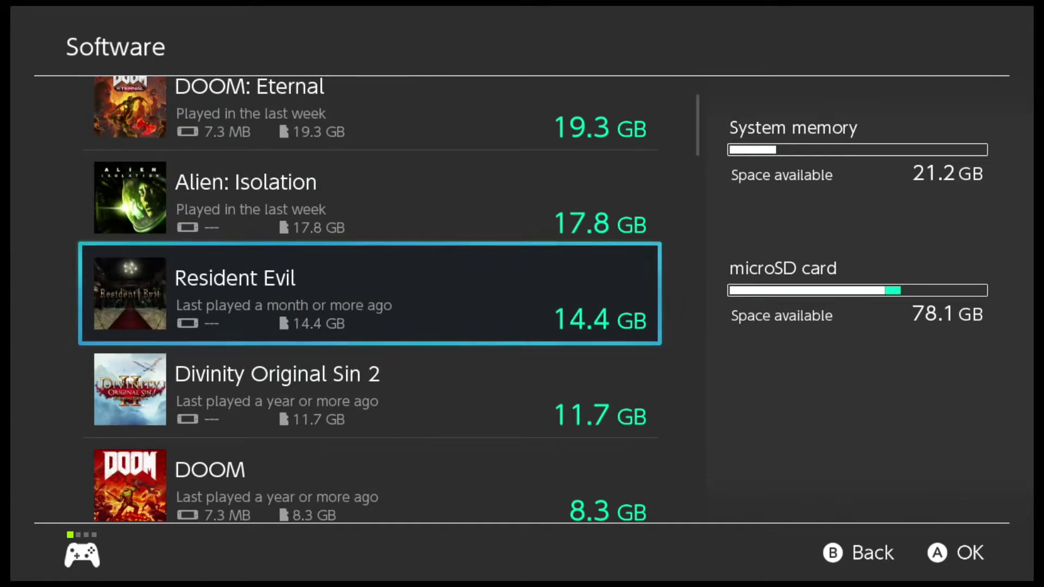
key("Down")
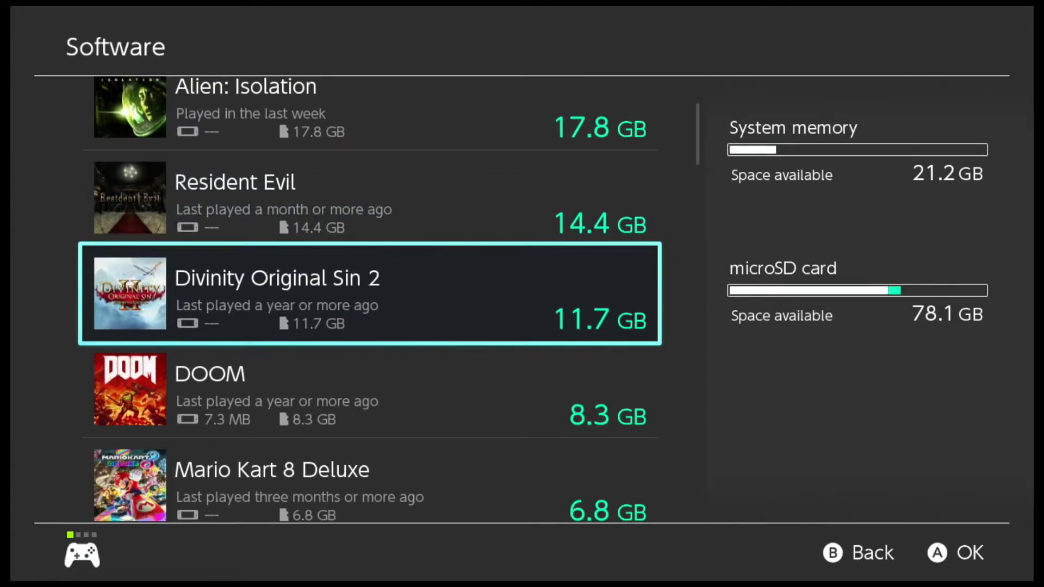
key("Up")
key("Up")
key("Up")
key("Up")
key("Down")
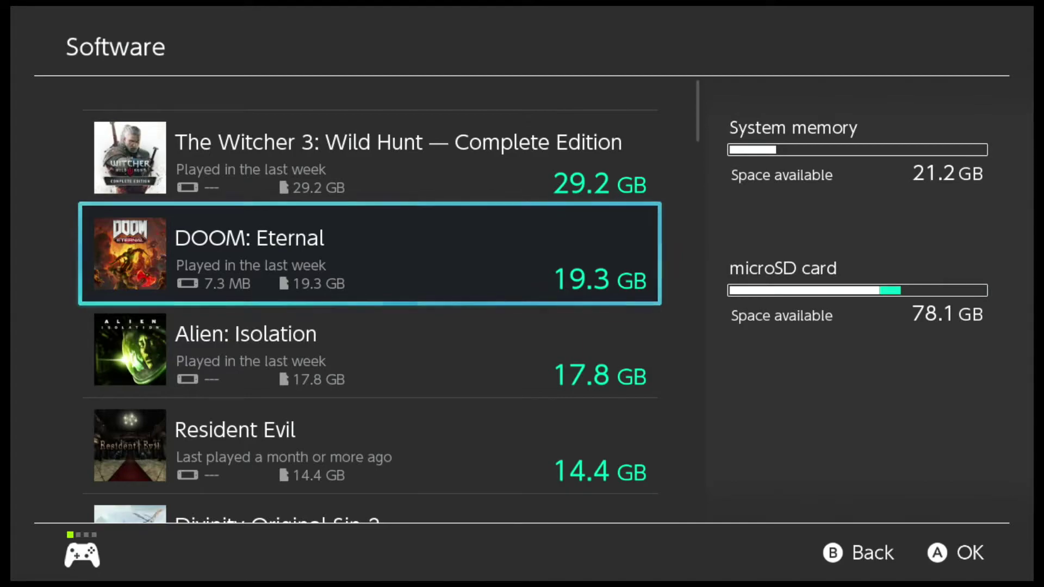
key("Up")
key("Down")
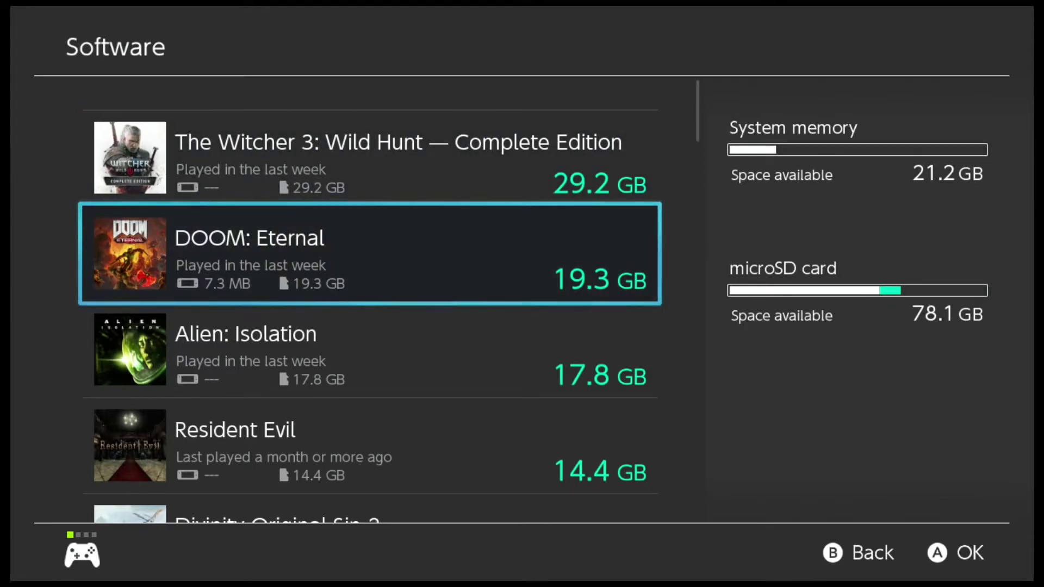
key("Down")
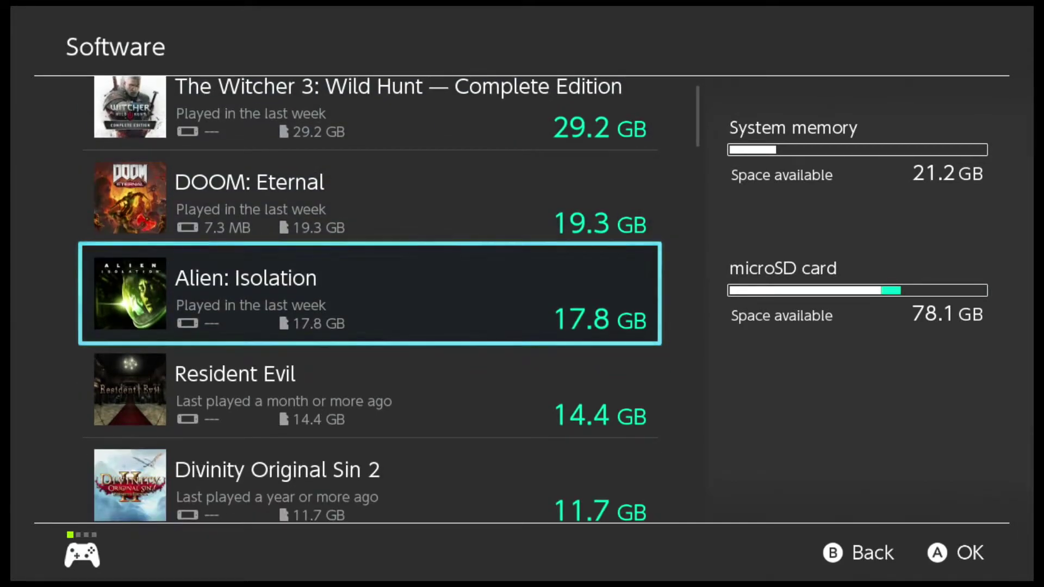
key("Up")
key("Up")
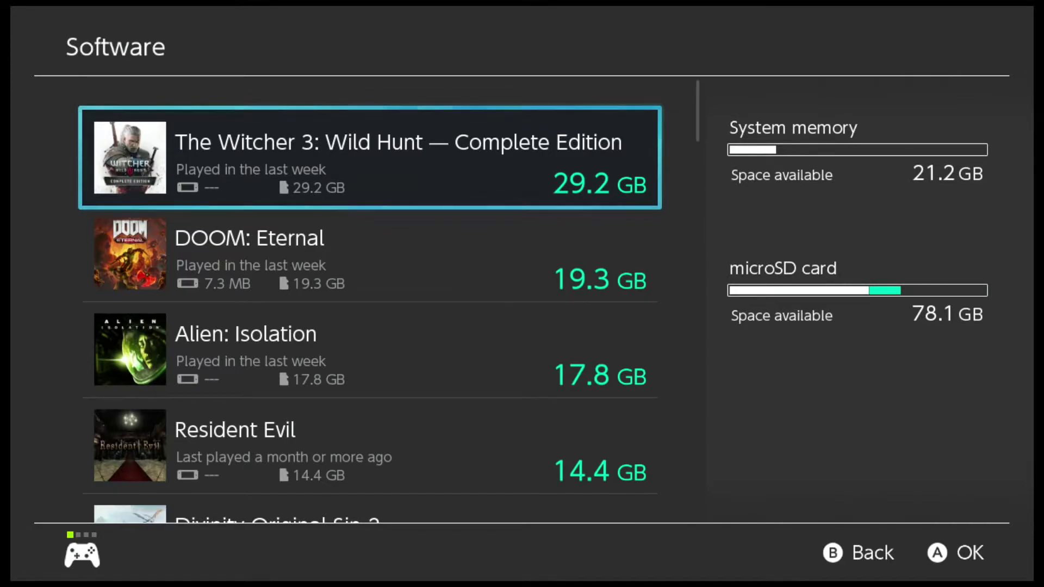
Check how much microSD space the games from Resident Evil through Mario Kart 8 Deluxe take up
key("Down")
key("Down")
key("Down")
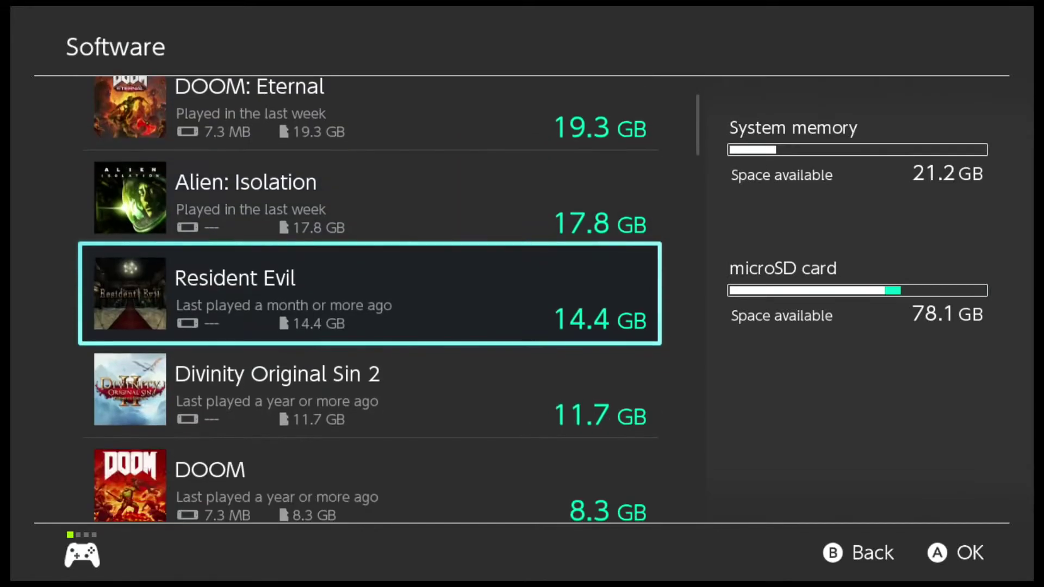
key("Down")
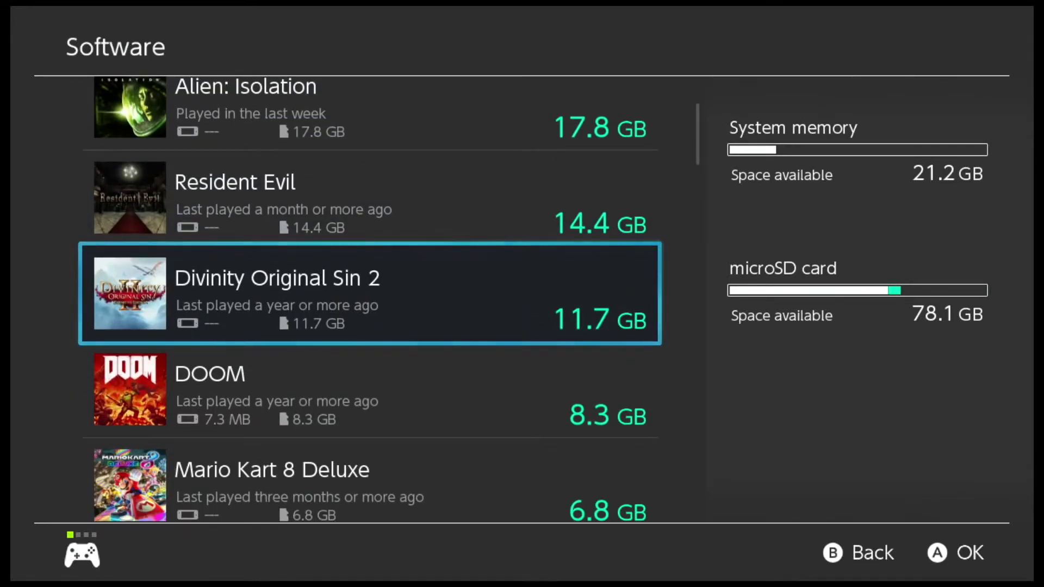
key("Down")
key("Down")
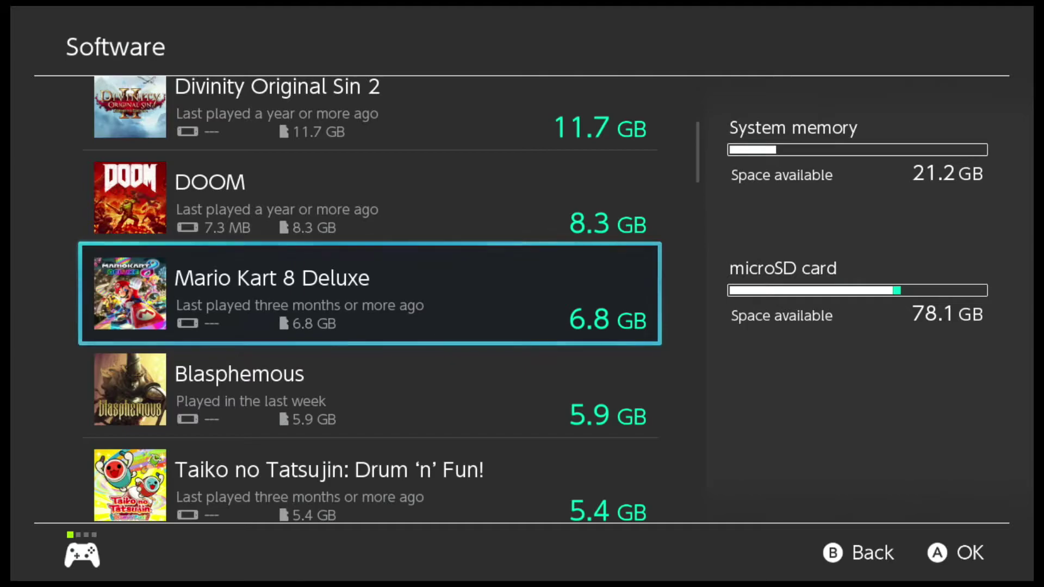
key("Up")
key("Up")
key("Up")
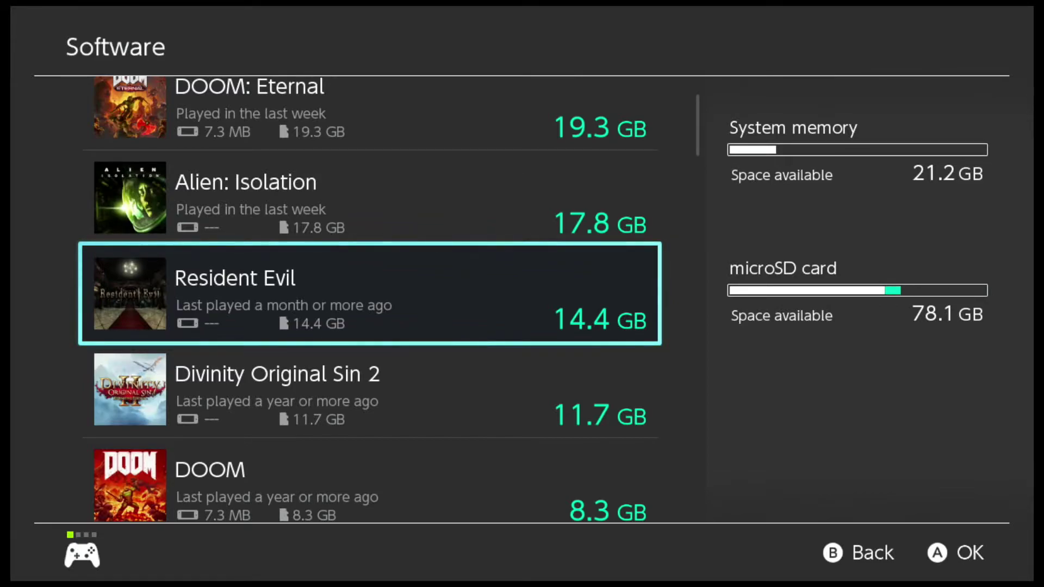
key("Down")
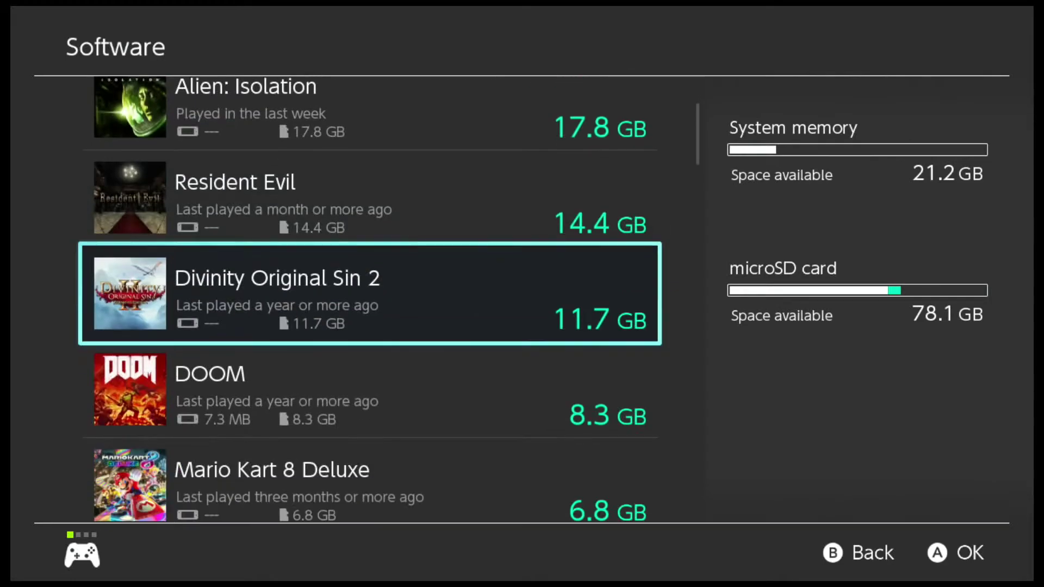
key("Down")
key("Down")
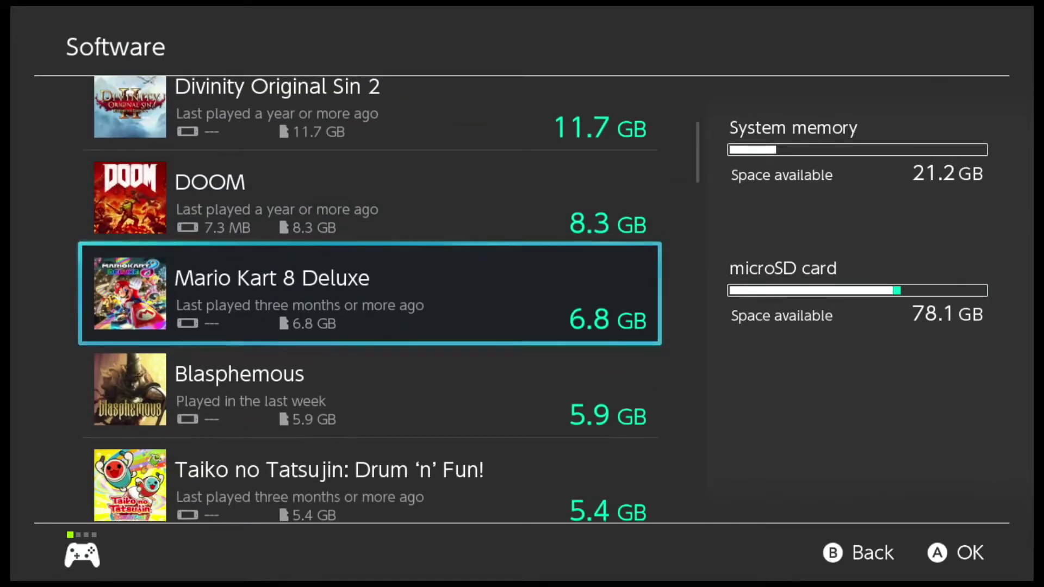
key("Up")
key("Up")
key("Down")
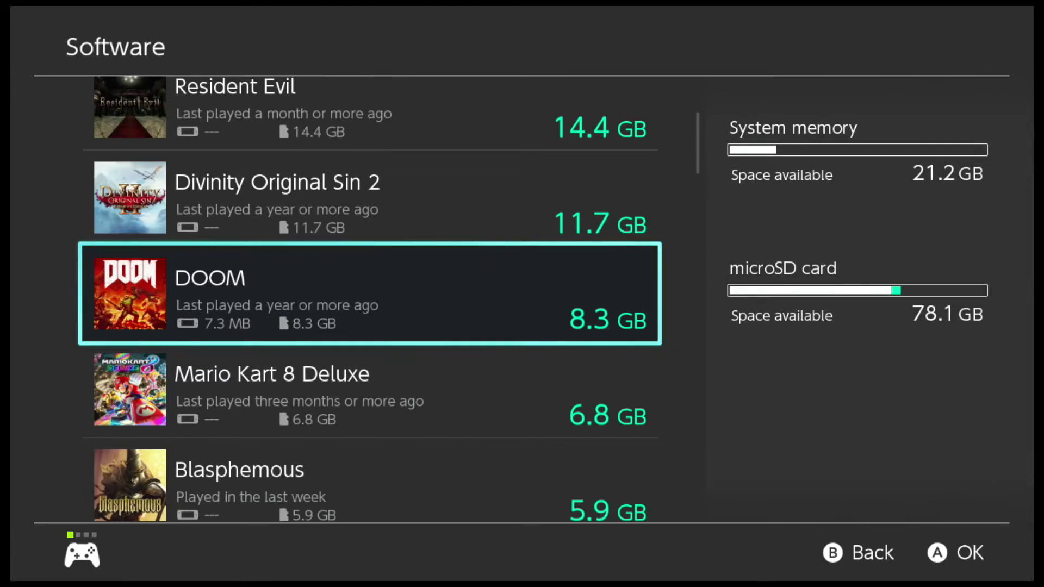
Look through the mid-sized titles down to Stardew Valley, checking which storage holds Diablo III: Eternal Collection
key("Down")
key("Down")
key("Down")
key("Down")
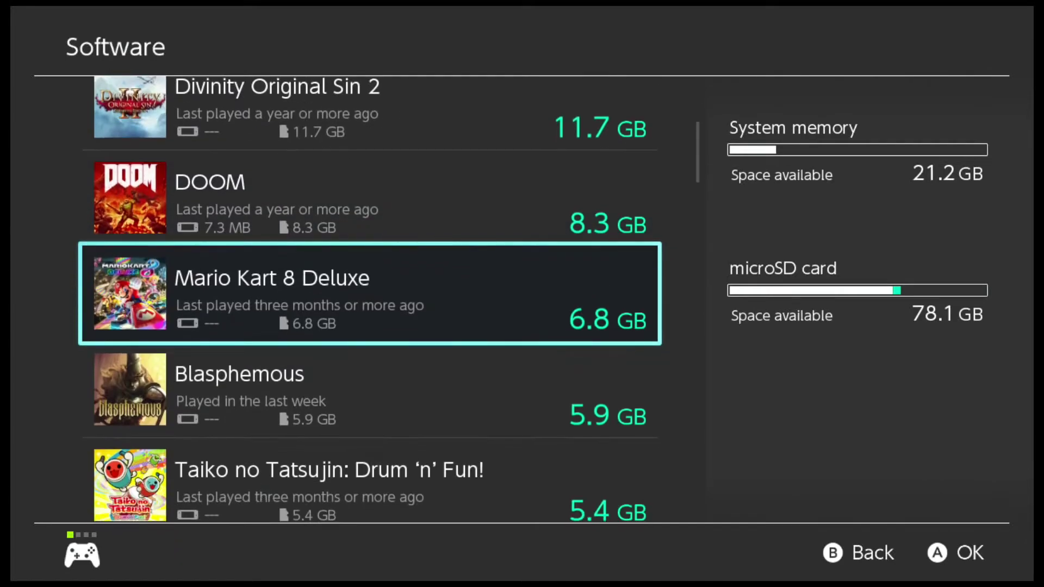
key("Down")
key("Down")
key("Down")
key("Down")
key("Down")
key("Down")
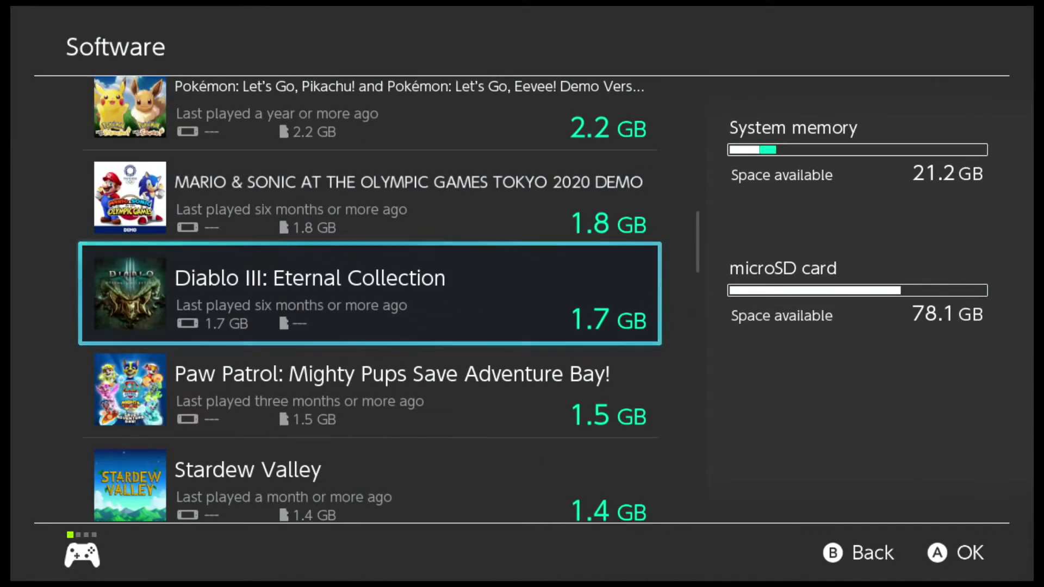
key("Up")
key("Down")
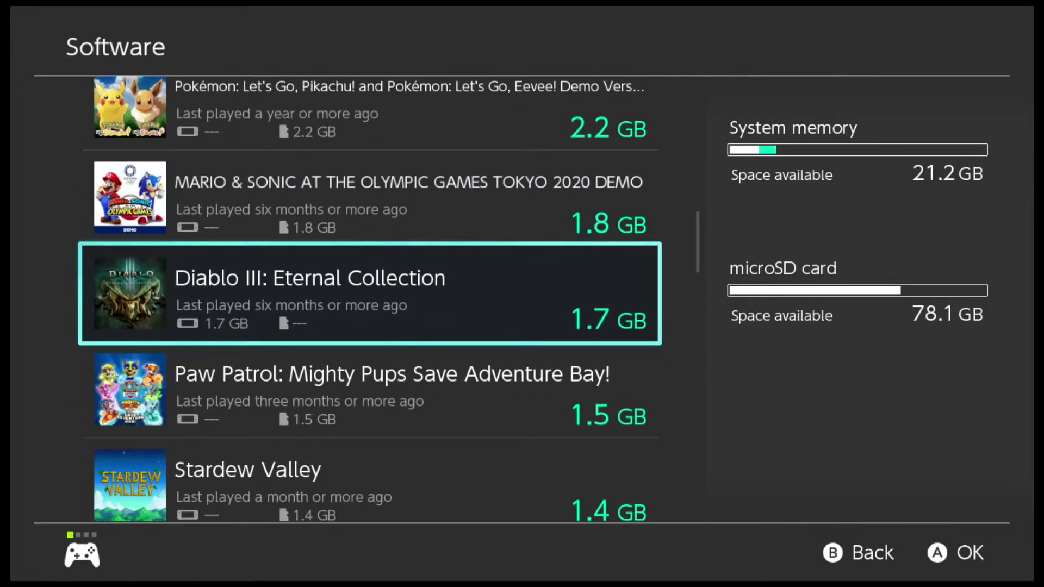
key("Down")
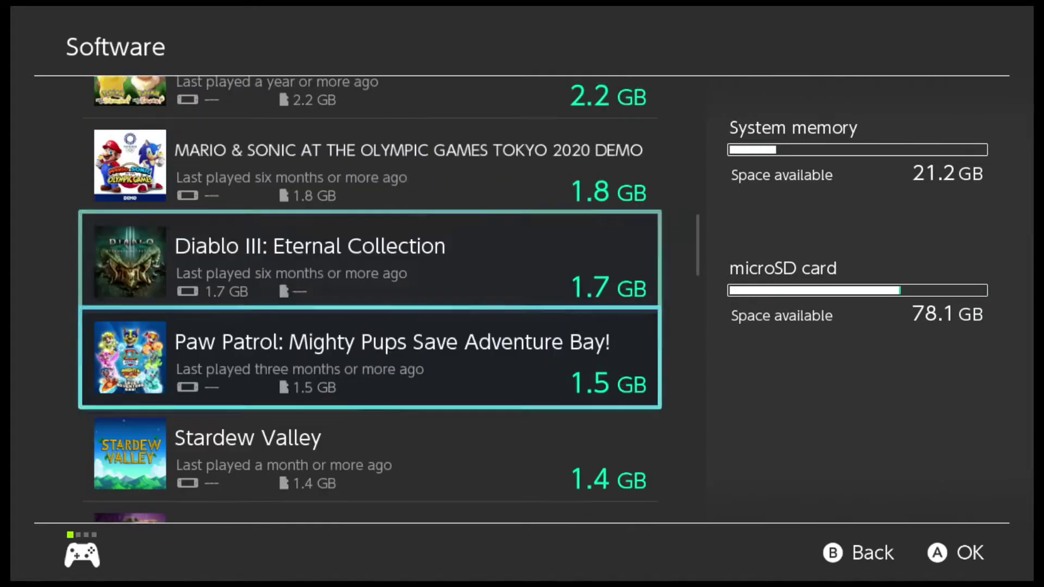
key("Down")
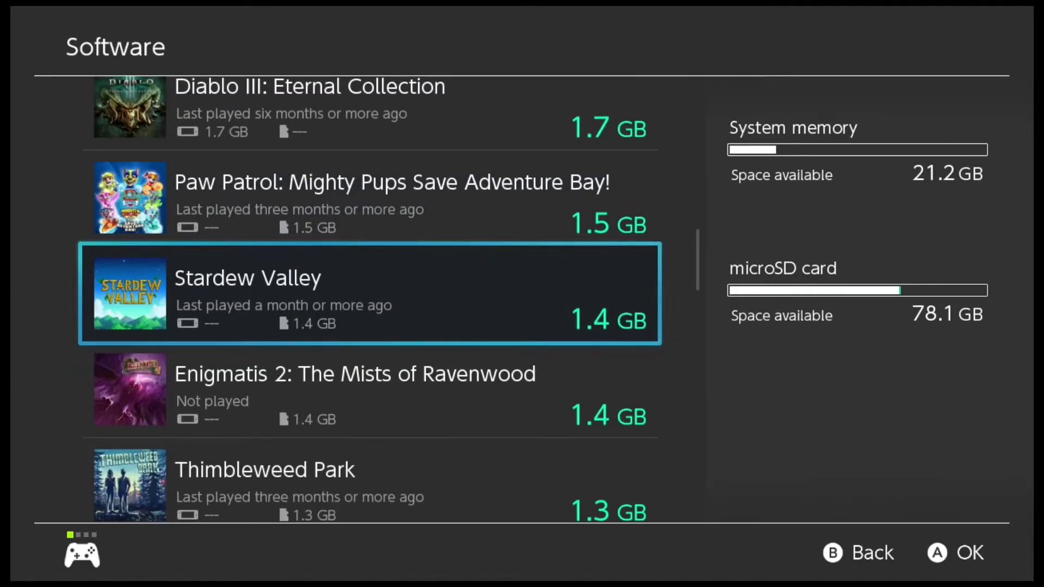
Examine the sizes of the smaller titles from Stardew Valley down to Animal Crossing: New Horizons
key("Down")
key("Down")
key("Down")
key("Down")
key("Down")
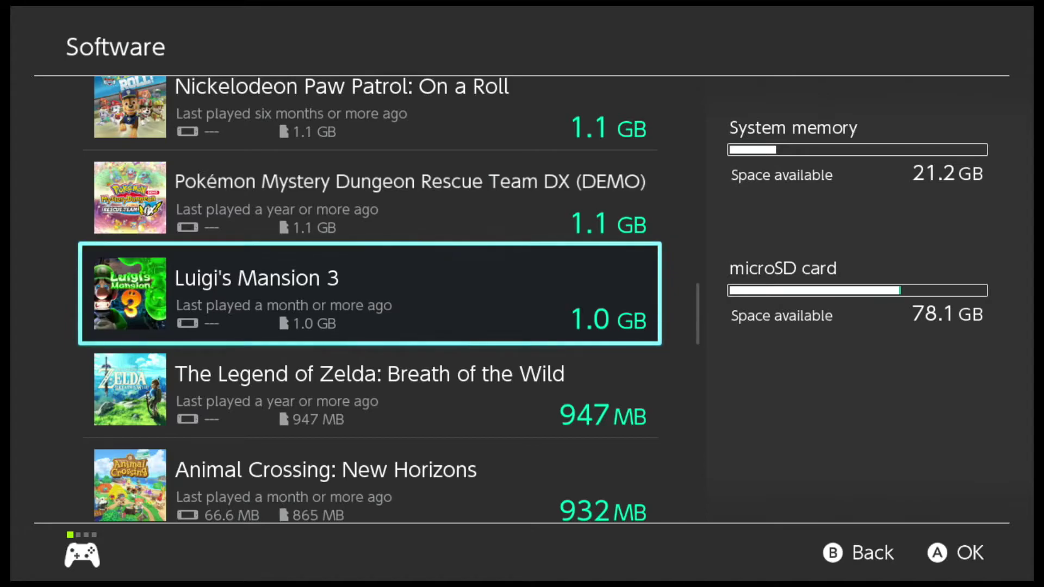
key("Up")
key("Up")
key("Up")
key("Down")
key("Down")
key("Down")
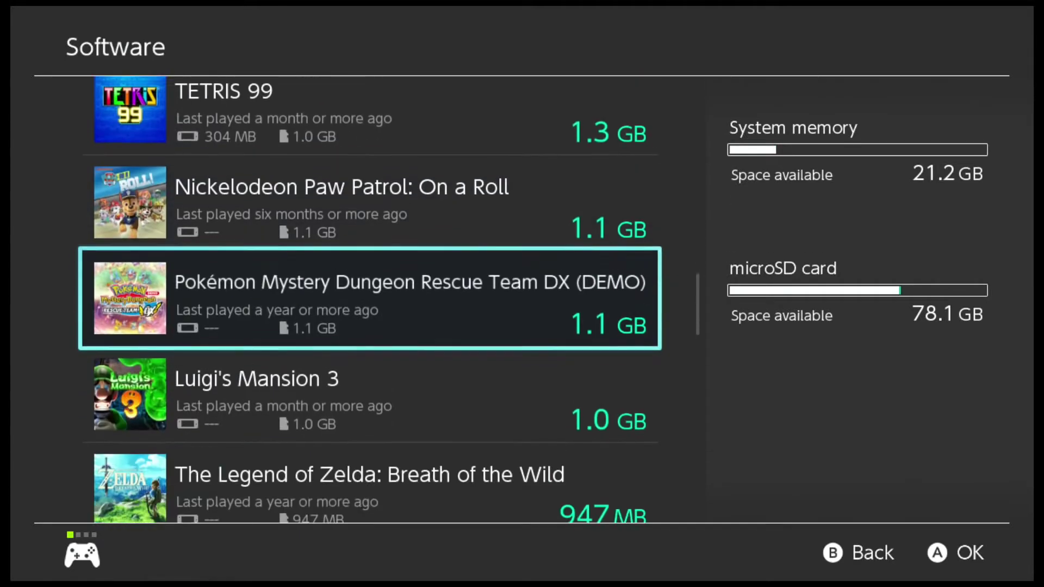
key("Down")
key("Down")
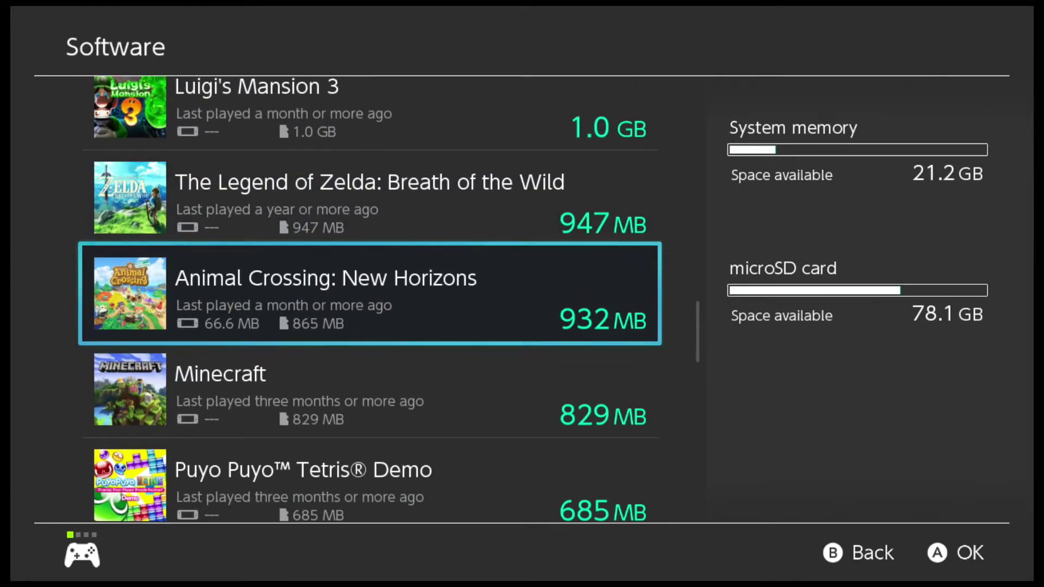
Check the storage sizes of the titles from Minecraft down to SUPER MARIO MAKER 2
key("Down")
key("Down")
key("Down")
key("Down")
key("Down")
key("Down")
key("Down")
key("Down")
key("Down")
key("Down")
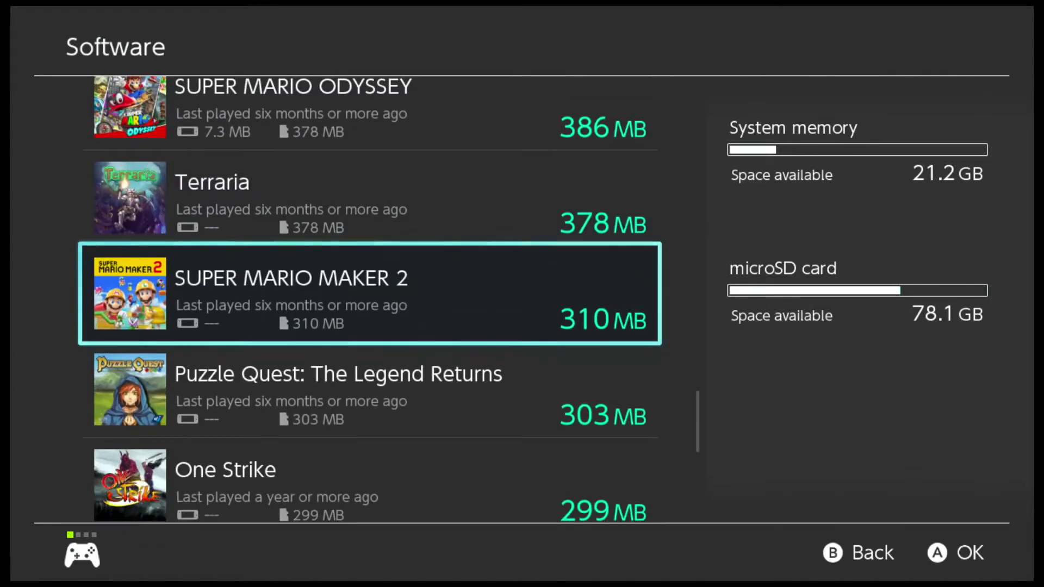
Examine the smallest titles from Puzzle Quest: The Legend Returns through New Super Mario Bros. U Deluxe at the end of the list
key("Down")
key("Down")
key("Down")
key("Down")
key("Down")
key("Down")
key("Down")
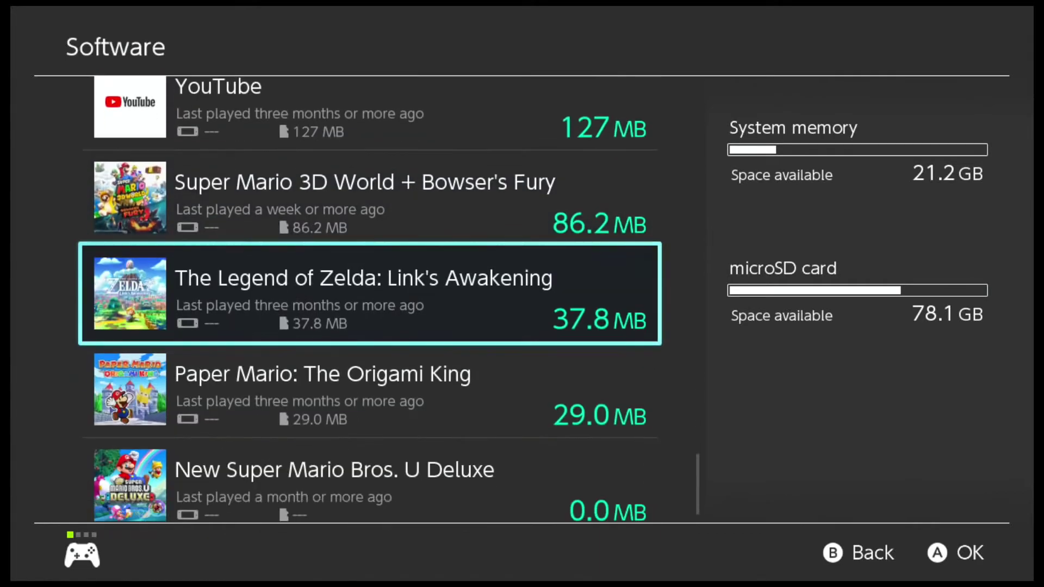
key("Down")
key("Down")
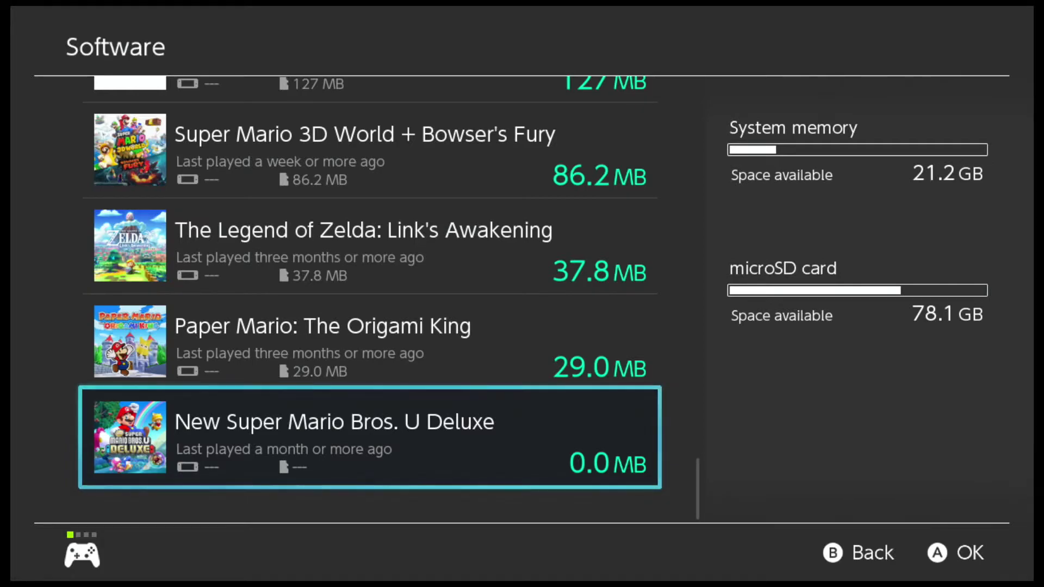
key("Up")
key("Down")
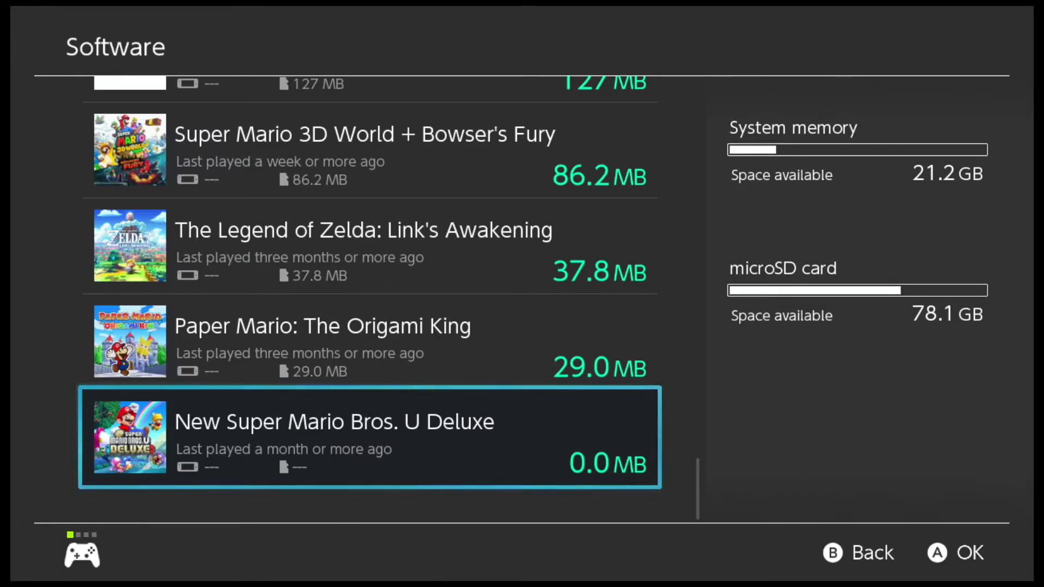
Review the small titles in reverse, from New Super Mario Bros. U Deluxe back up to Puyo Puyo Tetris Demo
key("Up")
key("Up")
key("Up")
key("Up")
key("Up")
key("Up")
key("Up")
key("Up")
key("Up")
key("Up")
key("Up")
key("Up")
key("Up")
key("Up")
key("Up")
key("Up")
key("Up")
key("Up")
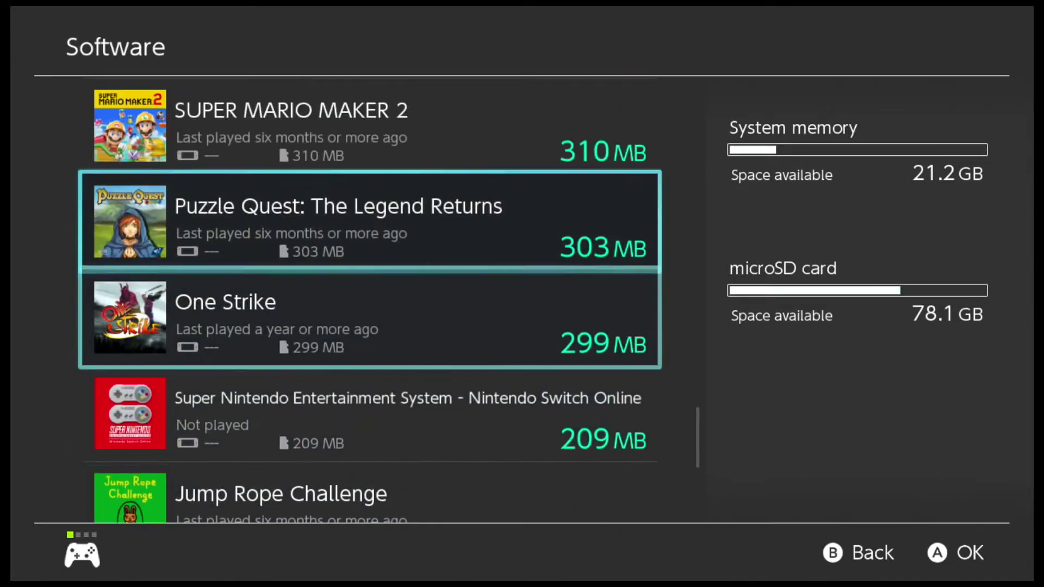
key("Up")
key("Up")
key("Down")
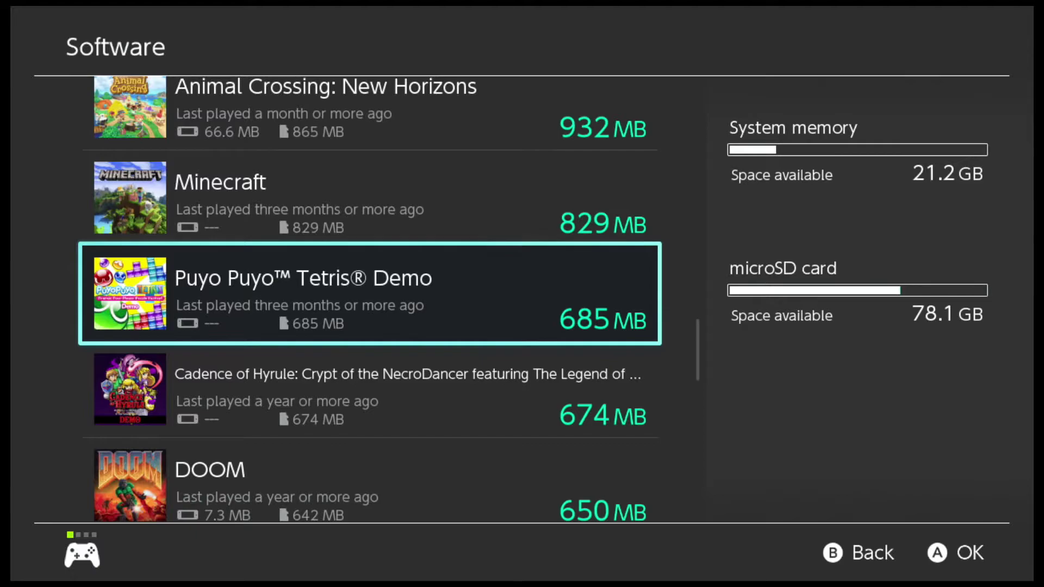
Recheck which storage holds Paw Patrol and Diablo III: Eternal Collection, continuing up to the largest games
key("Down")
key("Down")
key("Up")
key("Up")
key("Up")
key("Up")
key("Up")
key("Up")
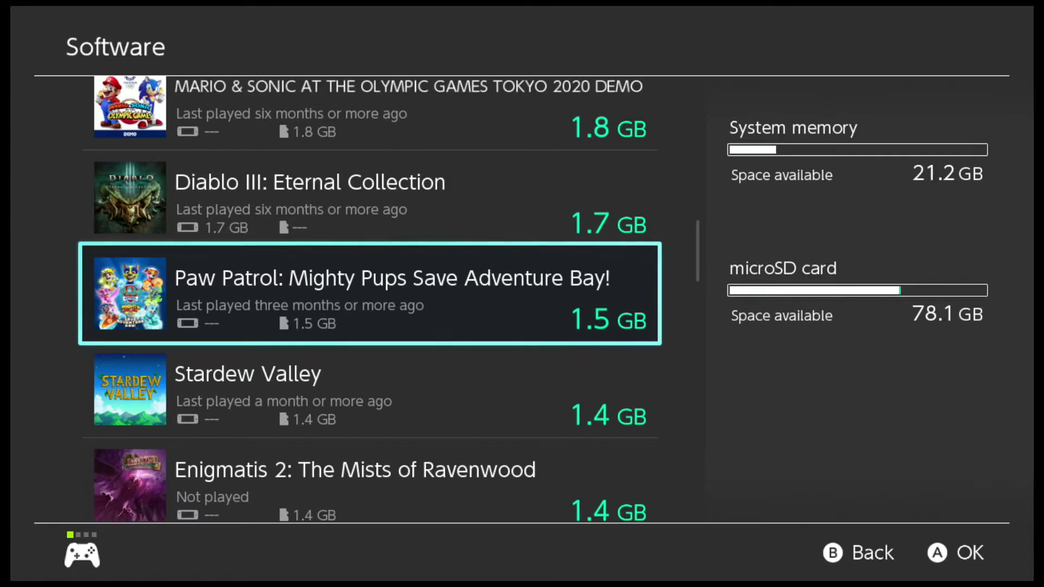
key("Up")
key("Up")
key("Up")
key("Up")
key("Up")
key("Up")
key("Up")
key("Up")
key("Up")
key("Up")
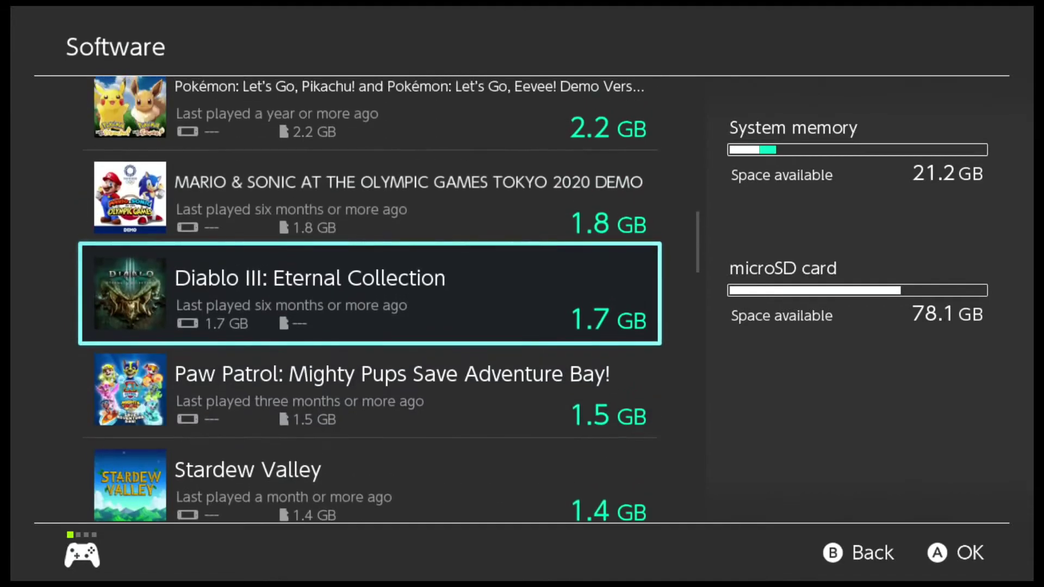
key("Up")
key("Up")
key("Up")
key("Up")
key("Up")
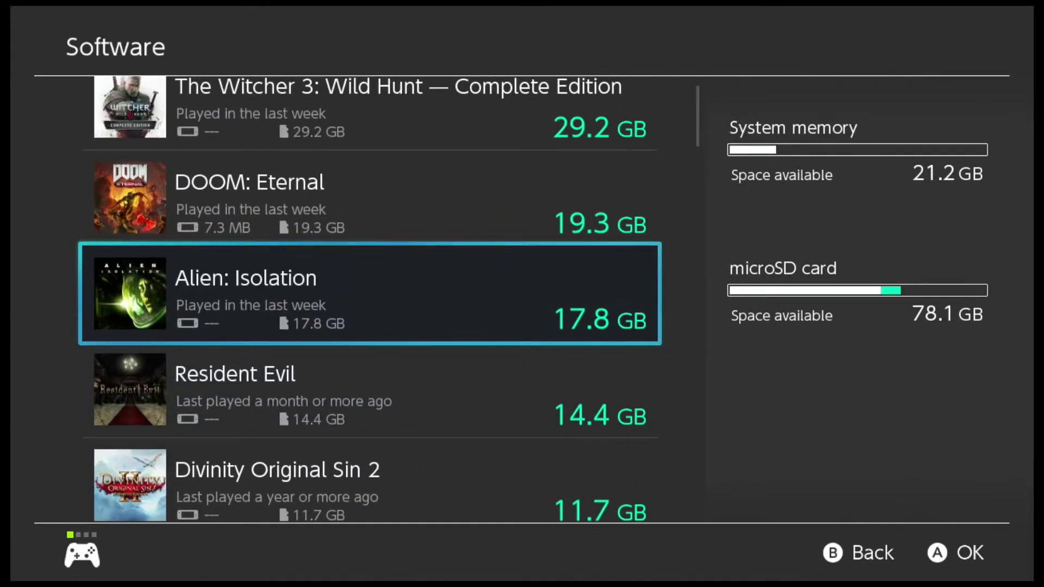
Compare the microSD space taken by Alien: Isolation, Resident Evil and The Witcher 3: Wild Hunt
key("Down")
key("Down")
key("Down")
key("Down")
key("Up")
key("Up")
key("Up")
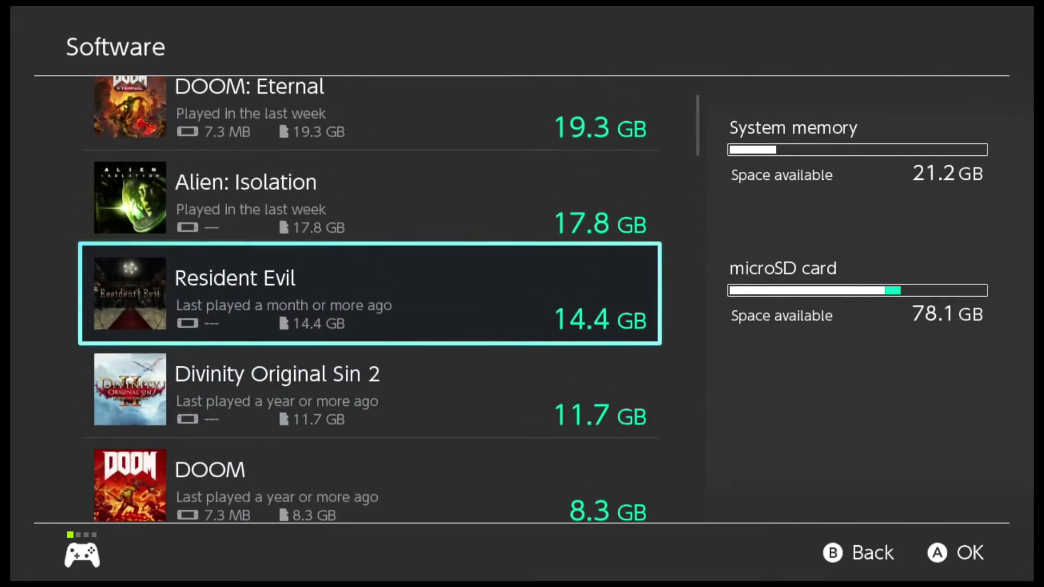
key("Up")
key("Up")
key("Up")
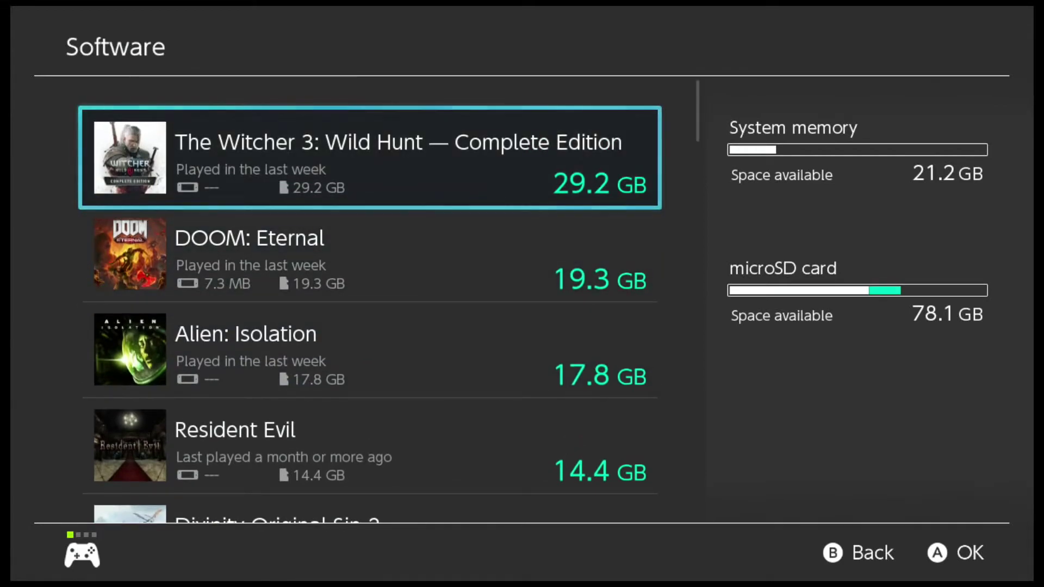
Compare how much of the microSD card The Witcher 3: Wild Hunt, DOOM: Eternal and Alien: Isolation occupy
key("Down")
key("Up")
key("Down")
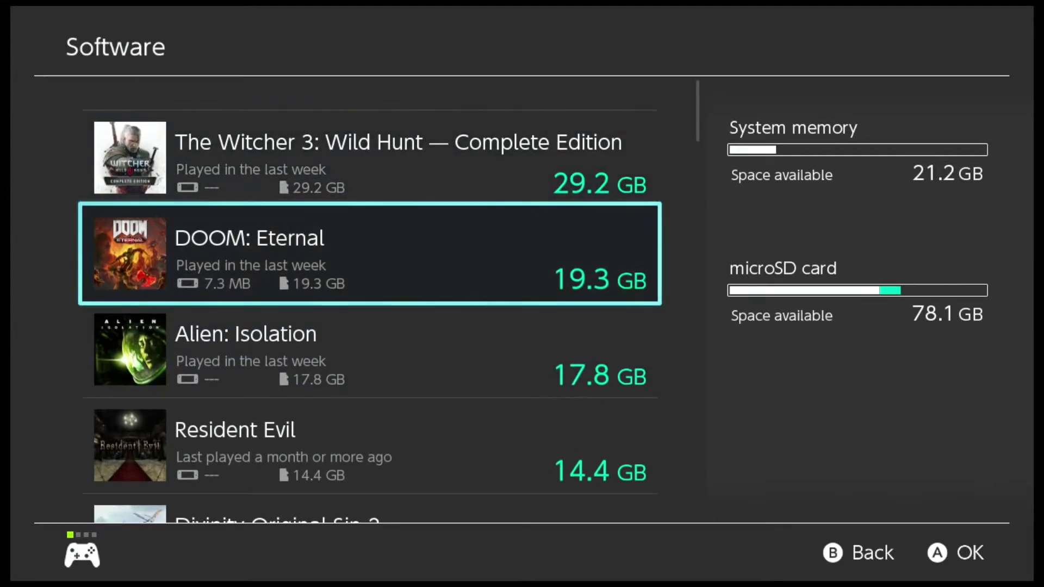
key("Down")
key("Up")
key("Up")
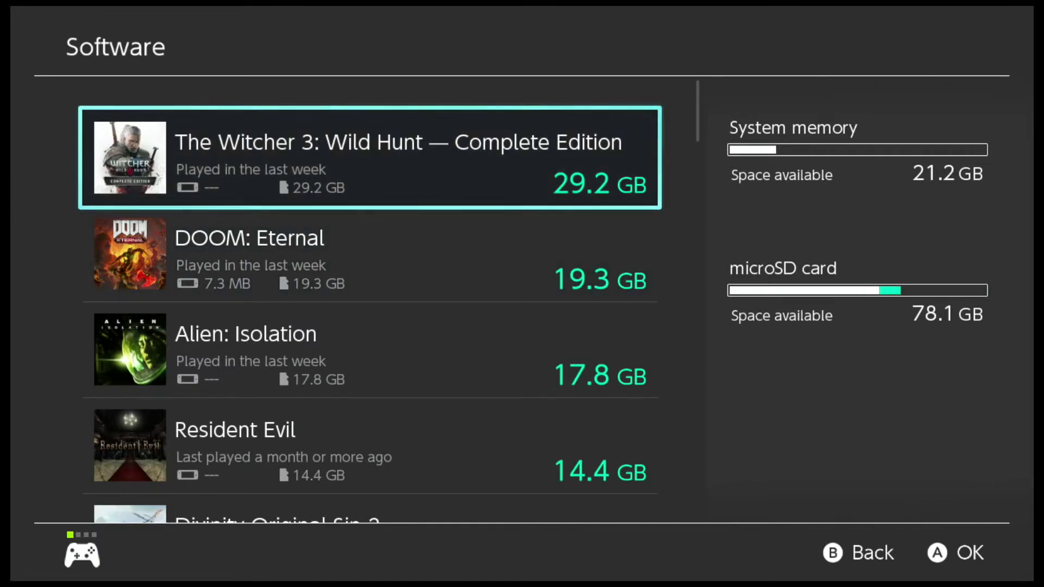
key("Down")
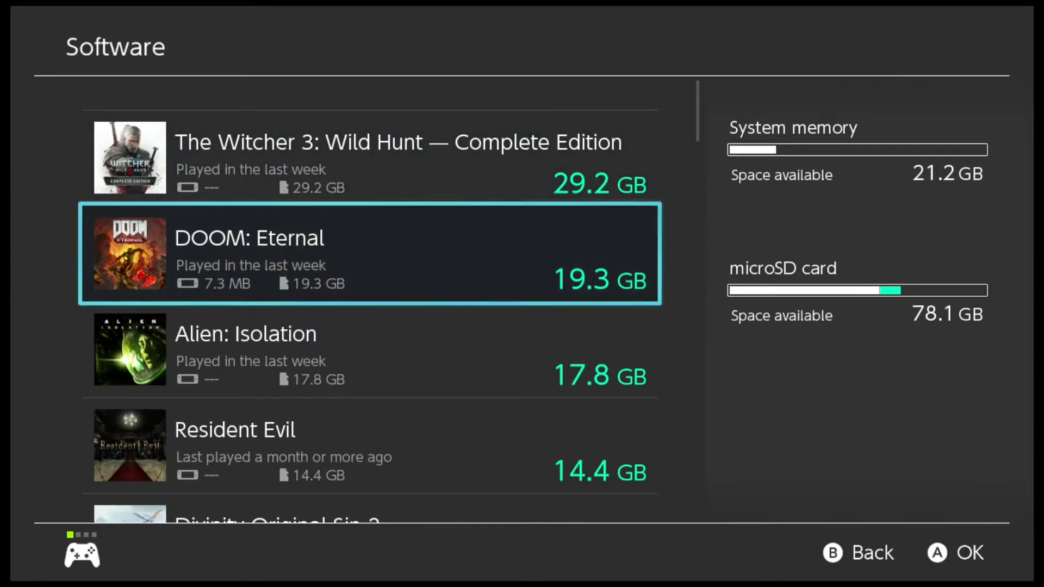
key("Down")
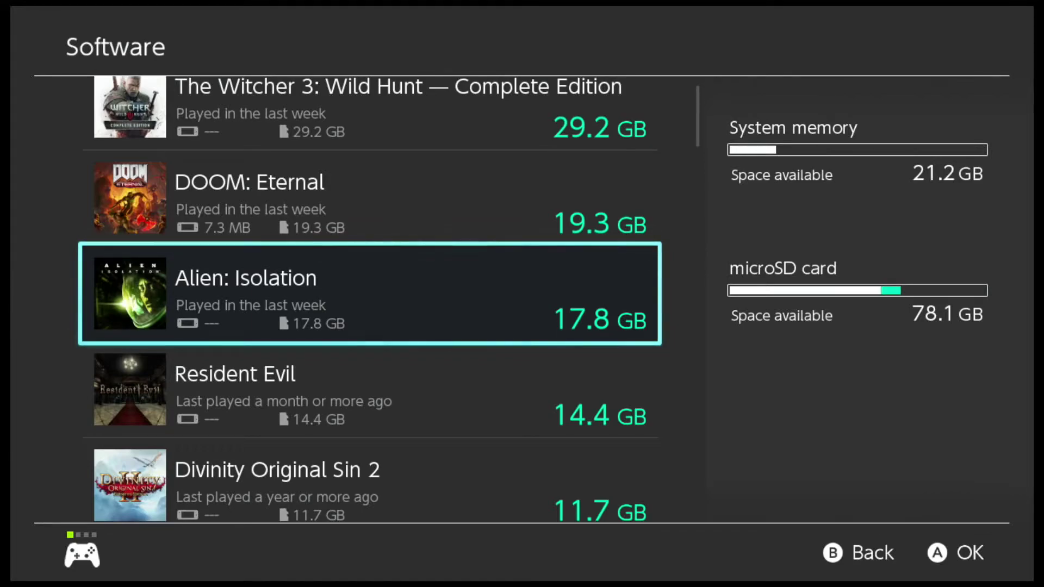
key("Up")
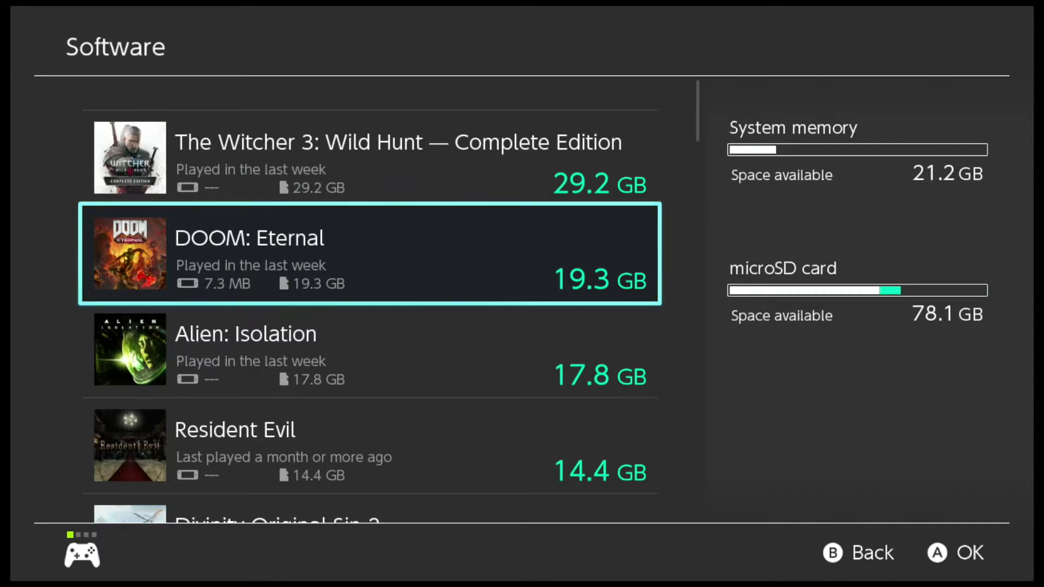
key("Up")
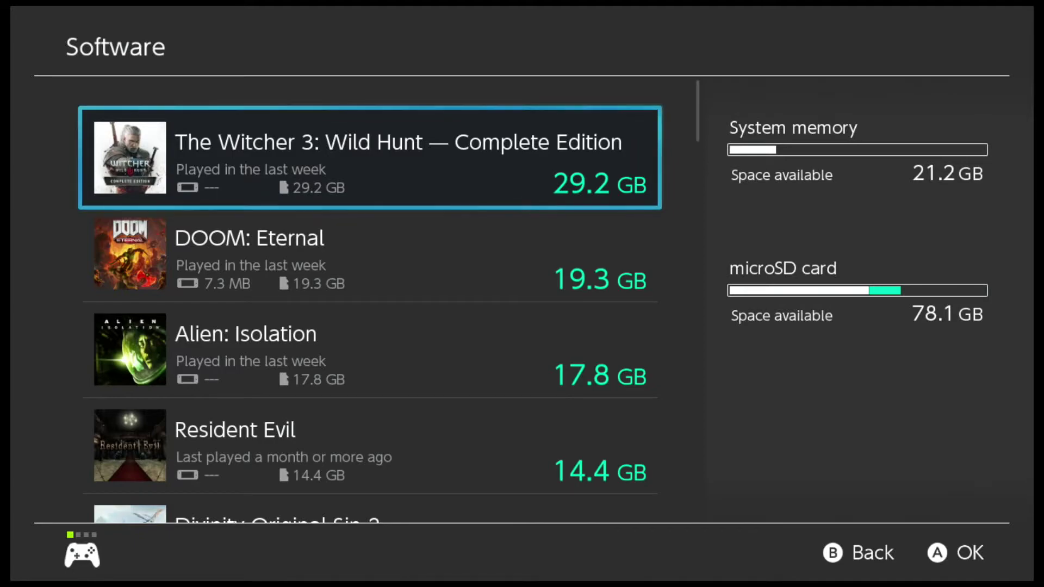
key("Down")
key("Up")
key("Down")
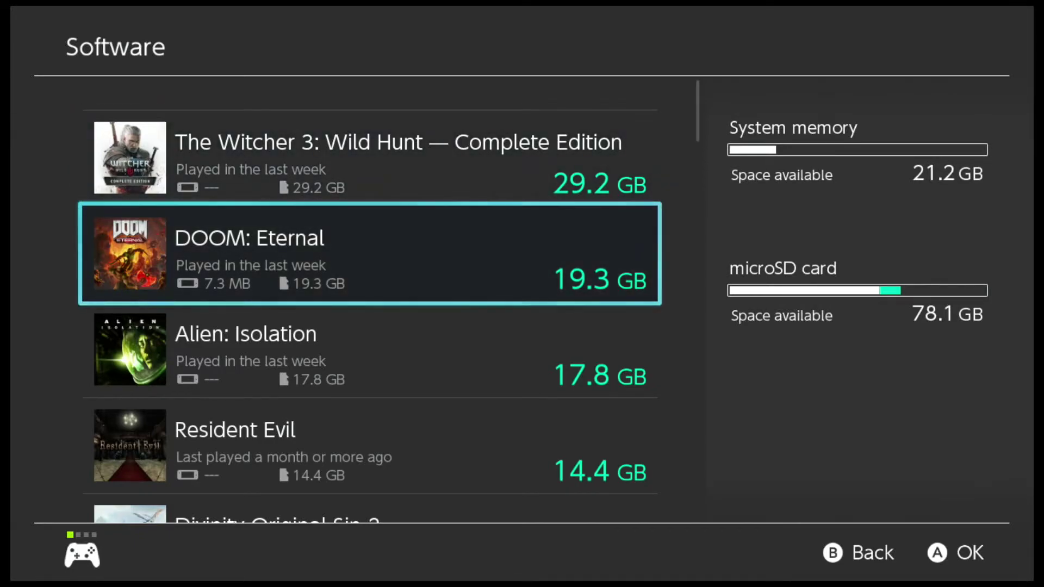
key("Up")
key("Down")
key("Up")
key("Down")
key("Up")
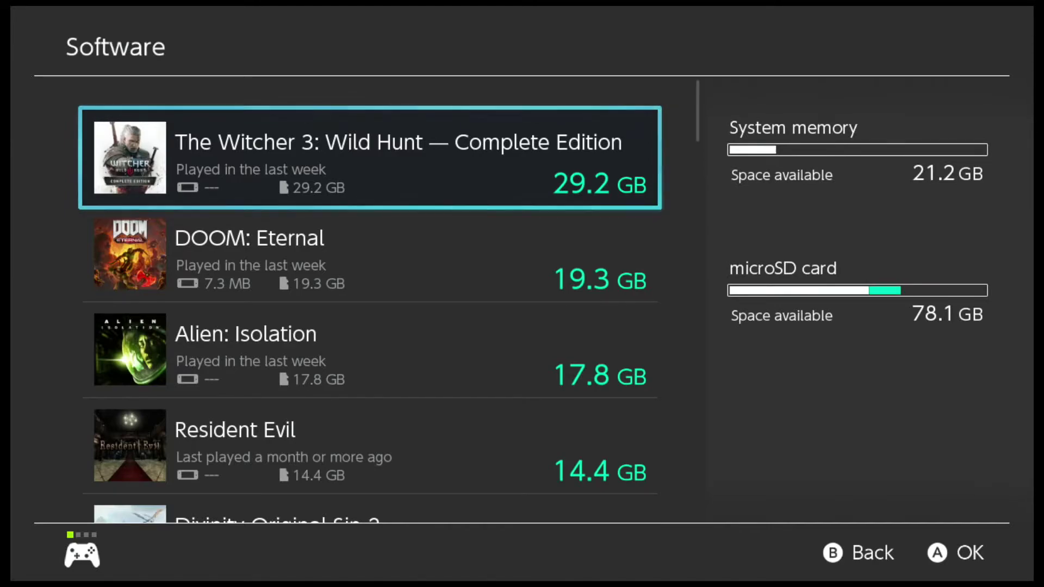
Look through the game sizes from DOOM: Eternal down to Bud Spencer & Terence Hill - Slaps And Beans
key("Down")
key("Down")
key("Down")
key("Down")
key("Down")
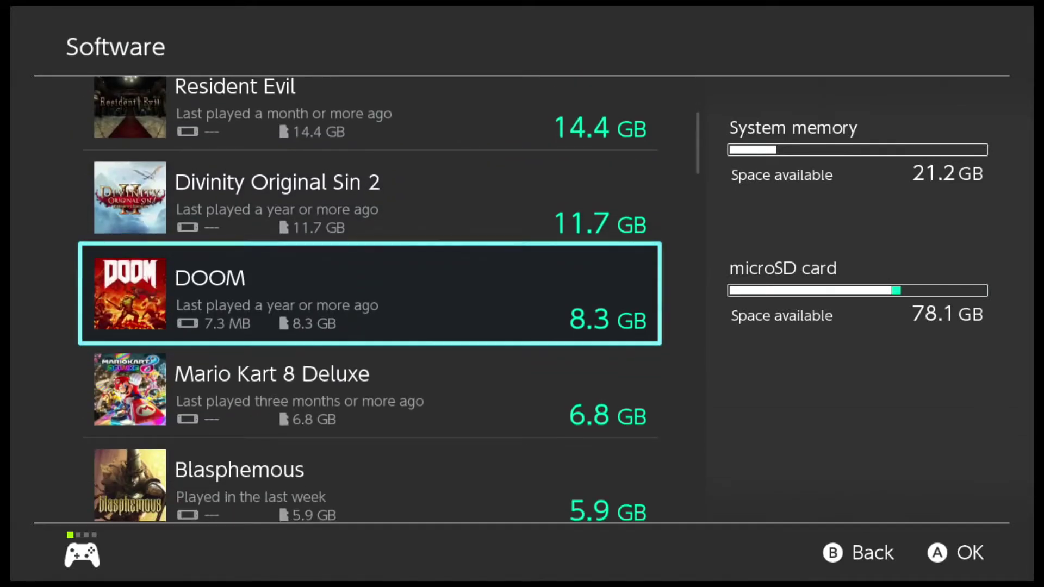
key("Down")
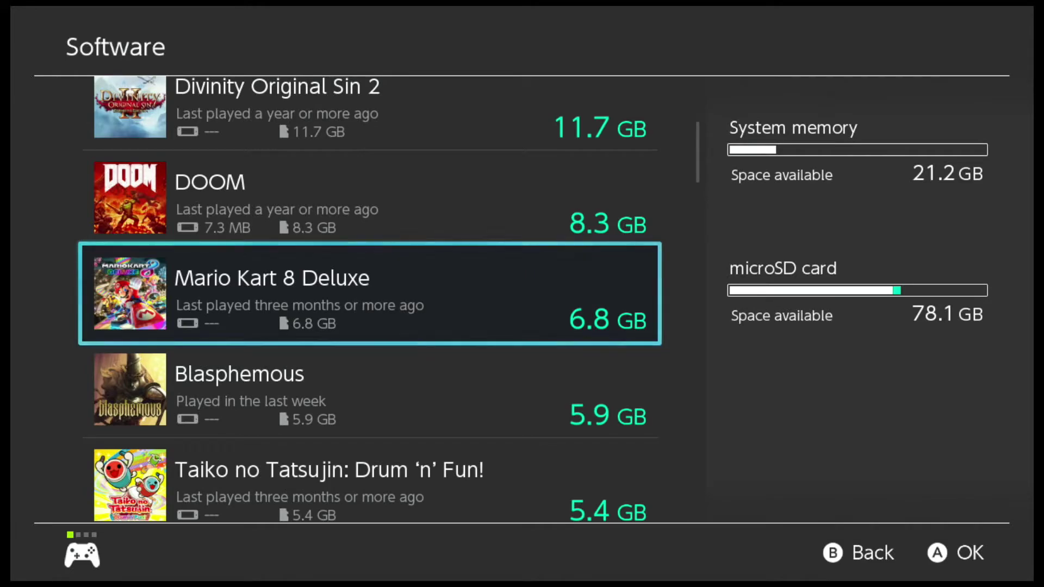
key("Down")
key("Down")
key("Down")
key("Down")
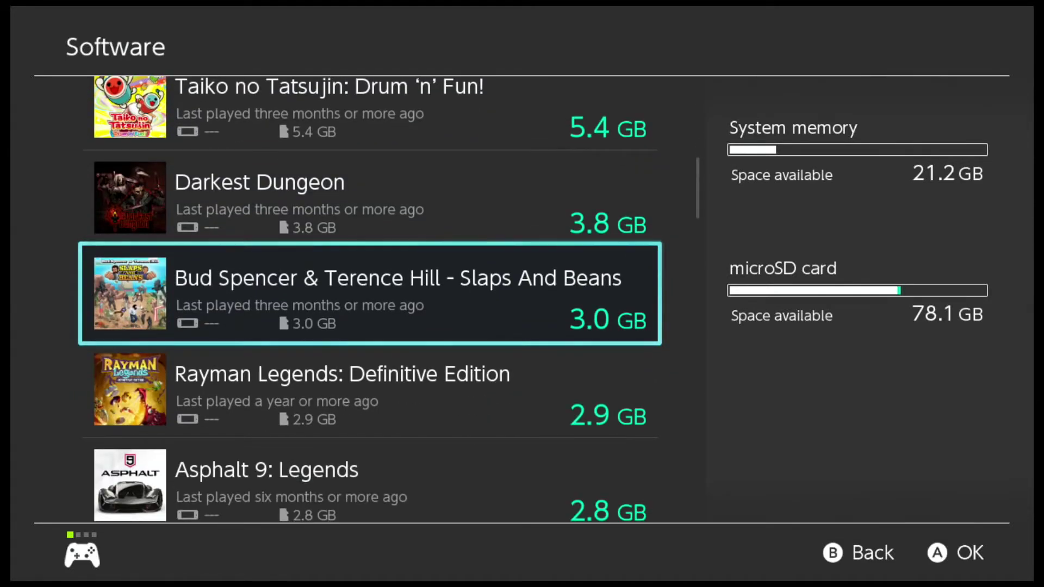
key("Up")
key("Up")
key("Up")
key("Up")
key("Up")
key("Up")
key("Up")
key("Up")
key("Up")
key("Up")
key("Down")
key("Up")
key("Down")
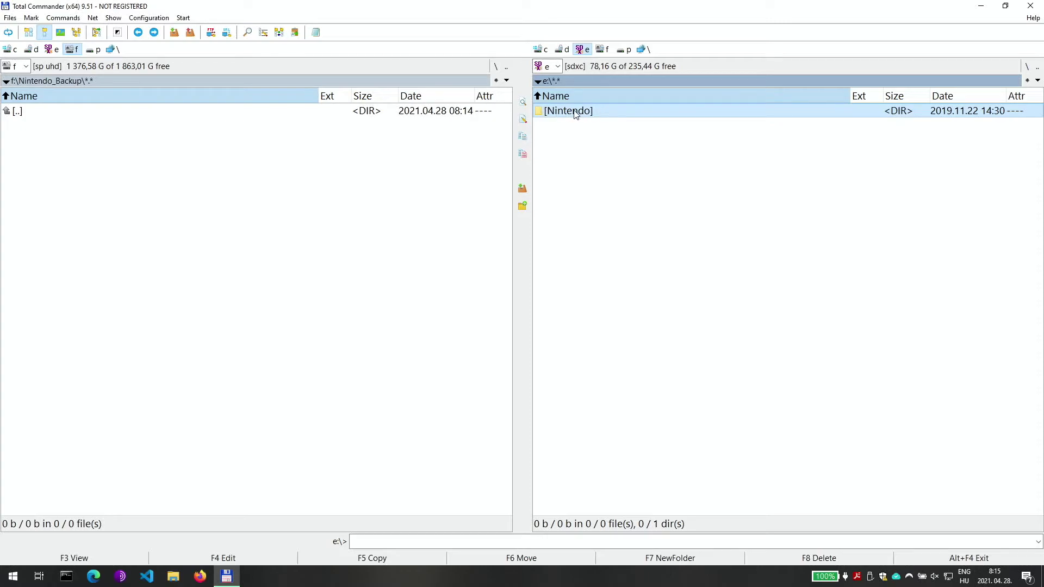
In Total Commander, open the microSD card's Nintendo folder and calculate the sizes of its Album, Contents, save and saveMeta folders
double_click(595, 113)
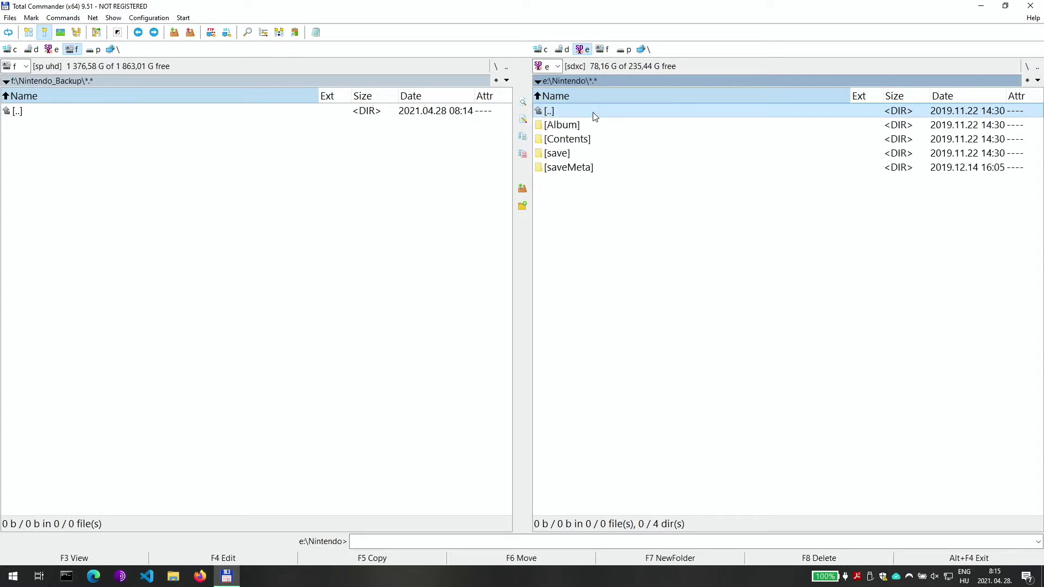
key("Down")
key("Down")
key("Down")
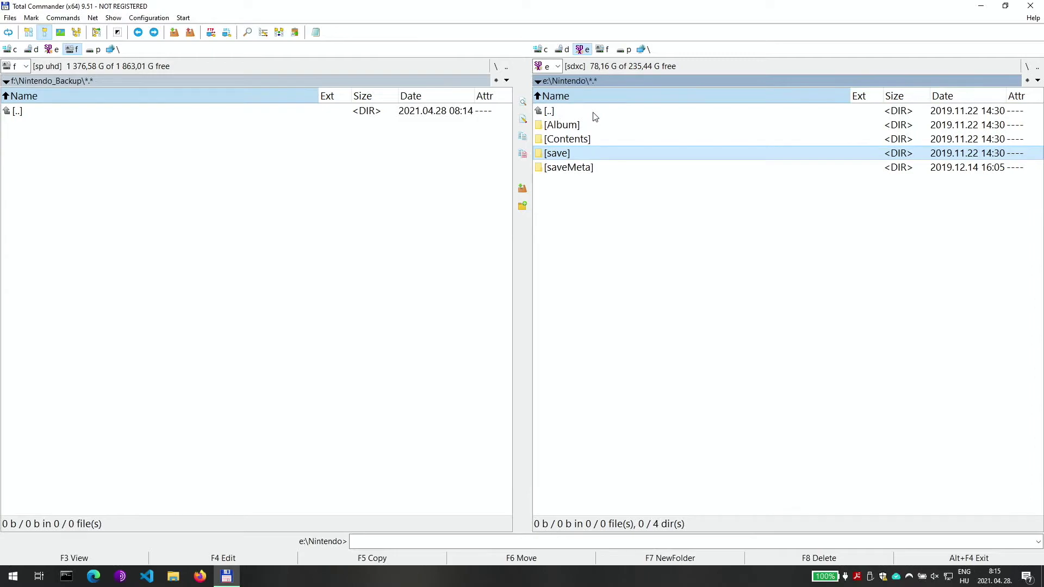
key("Up")
key("Up")
key("space")
key("Down")
key("space")
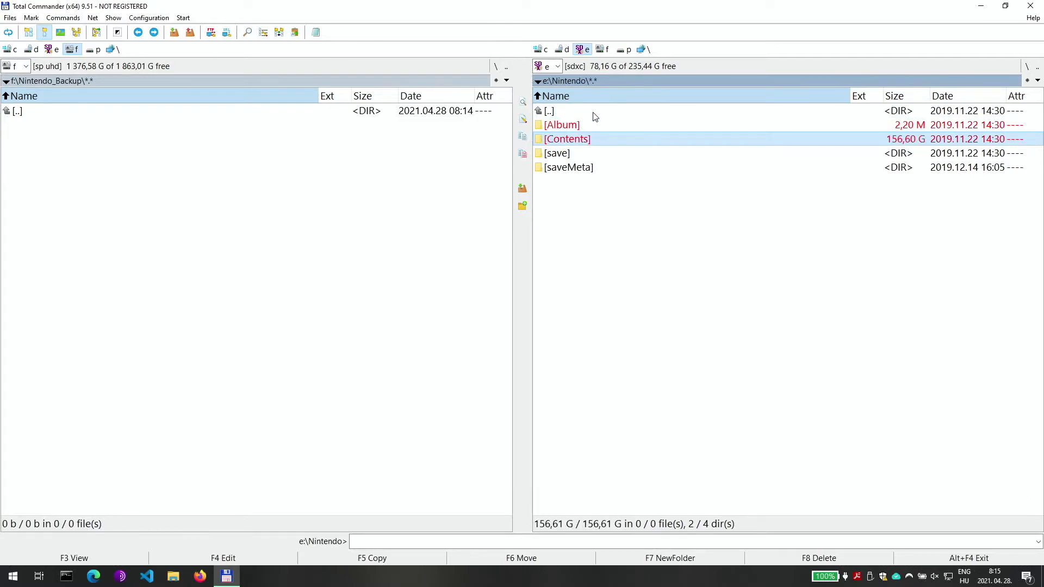
key("Down")
key("space")
key("Down")
key("space")
Inspect the files in the save folder and return to the Nintendo folder
key("Up")
key("Up")
key("Down")
key("Return")
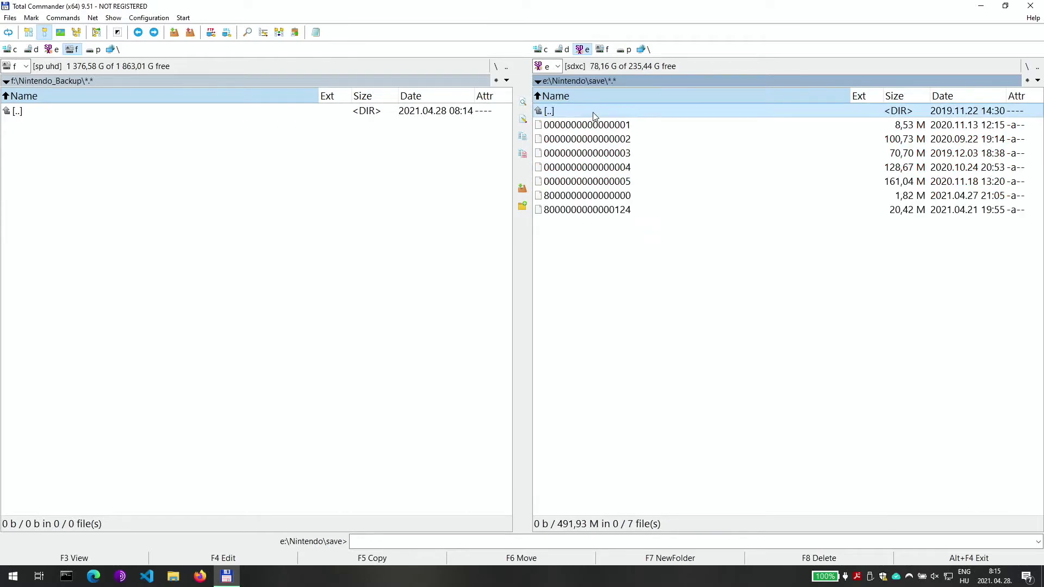
key("Return")
Look inside the Contents folder and return to the Nintendo folder
key("Up")
key("Up")
key("Down")
key("space")
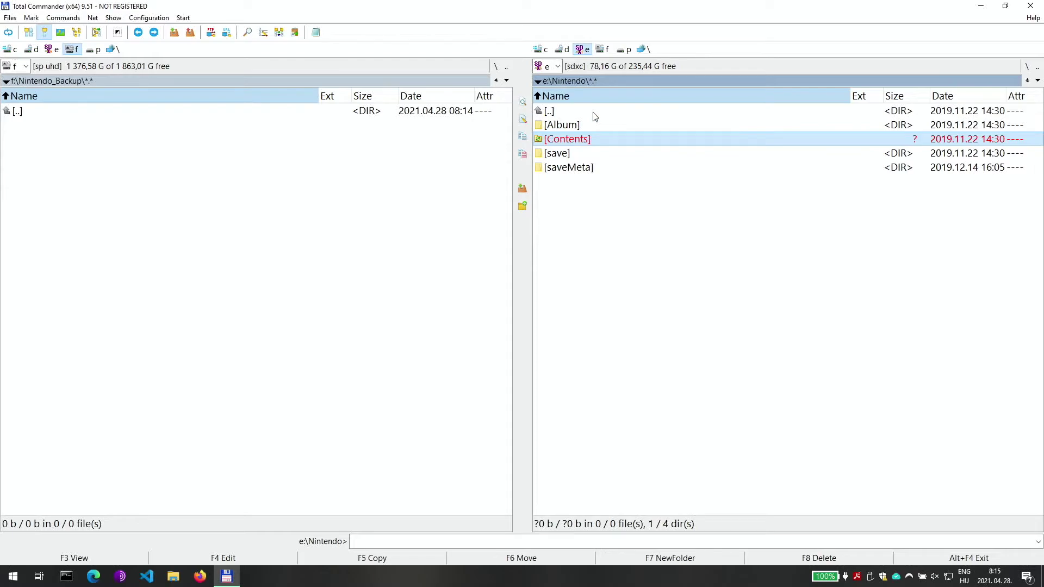
key("Return")
key("Down")
key("Up")
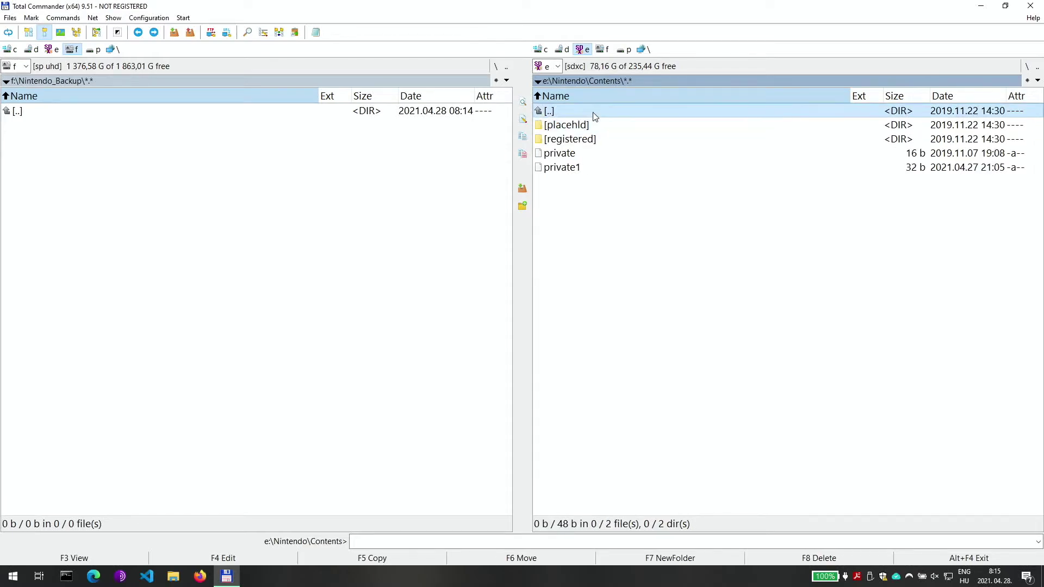
key("Return")
Open the screenshot image stored in the Album\2020\10\06 folder
key("Up")
key("Return")
key("Down")
key("Return")
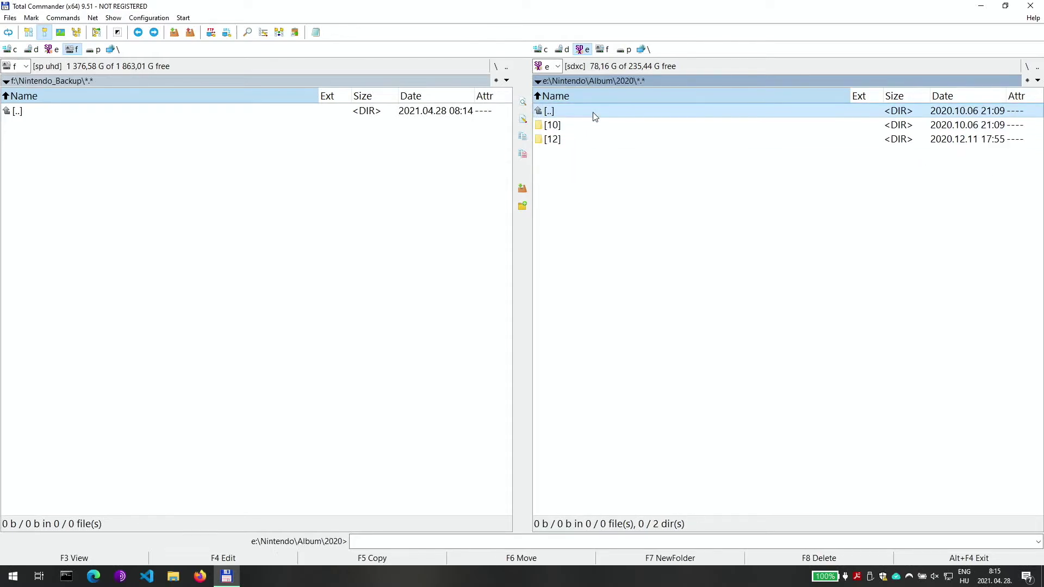
key("Down")
key("Return")
key("Down")
key("Return")
key("Down")
key("Return")
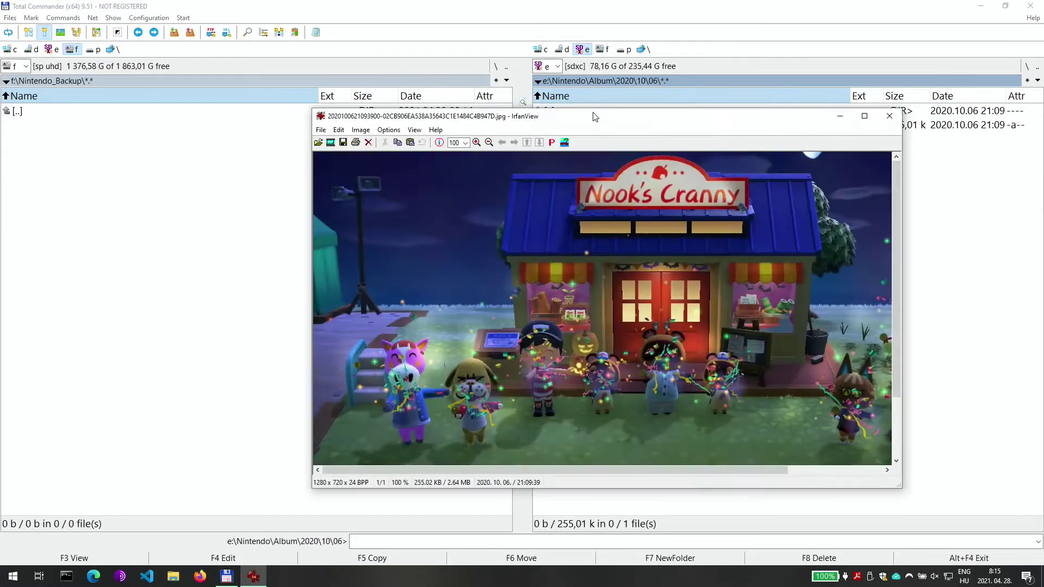
Close the screenshot image and return to the Nintendo folder
key("Return")
key("Return")
key("Escape")
key("BackSpace")
key("BackSpace")
key("BackSpace")
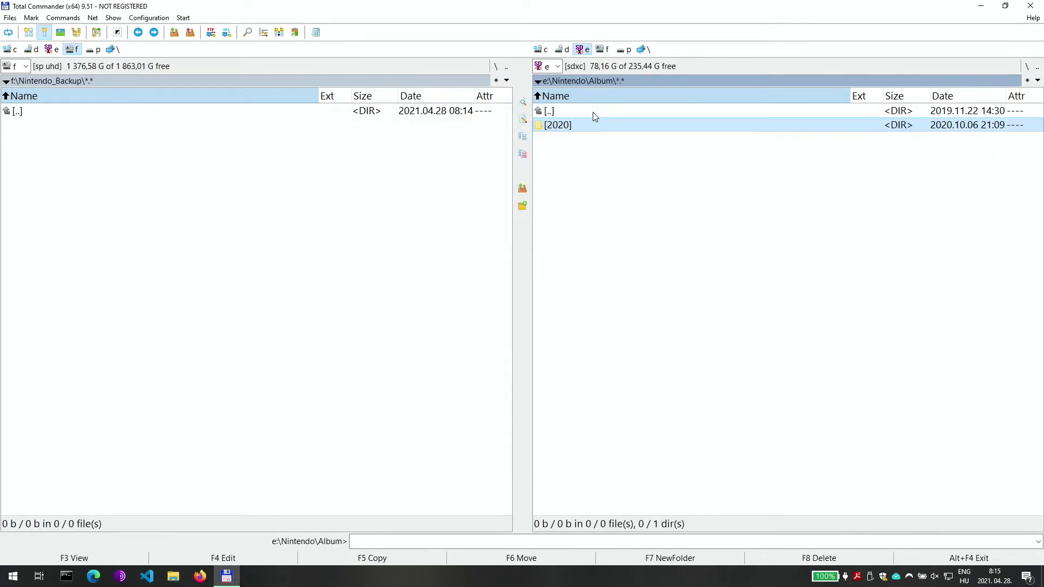
key("BackSpace")
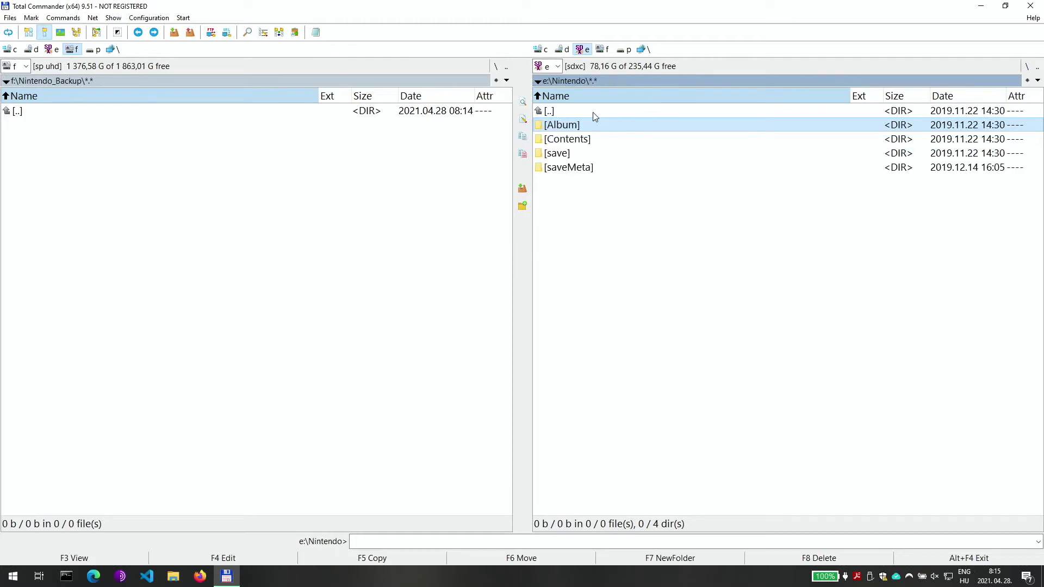
Copy the entire Nintendo folder from the root of drive e: into f:\Nintendo_Backup
key("Down")
key("Down")
key("Up")
key("Up")
key("Up")
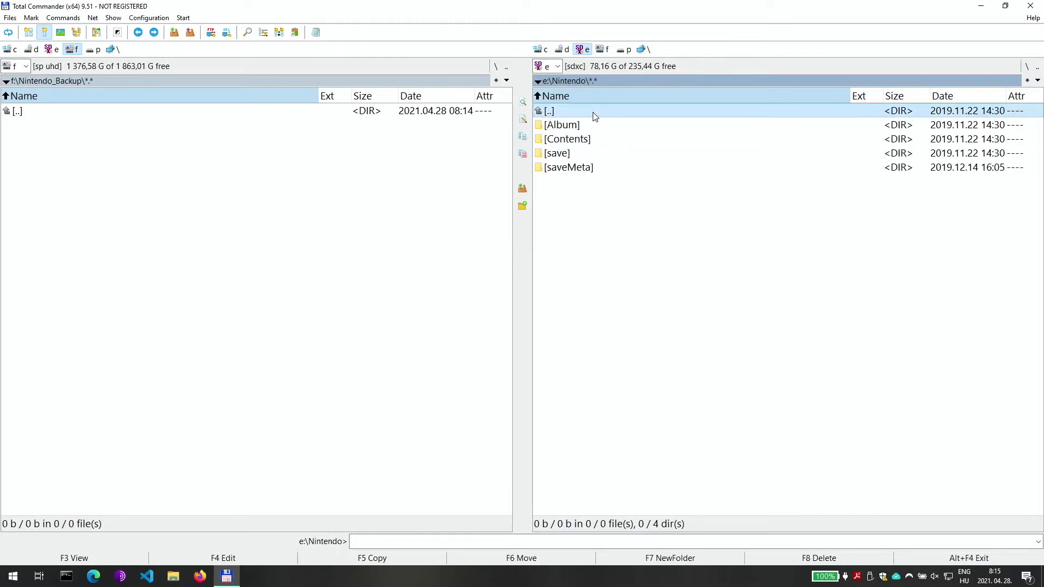
key("Return")
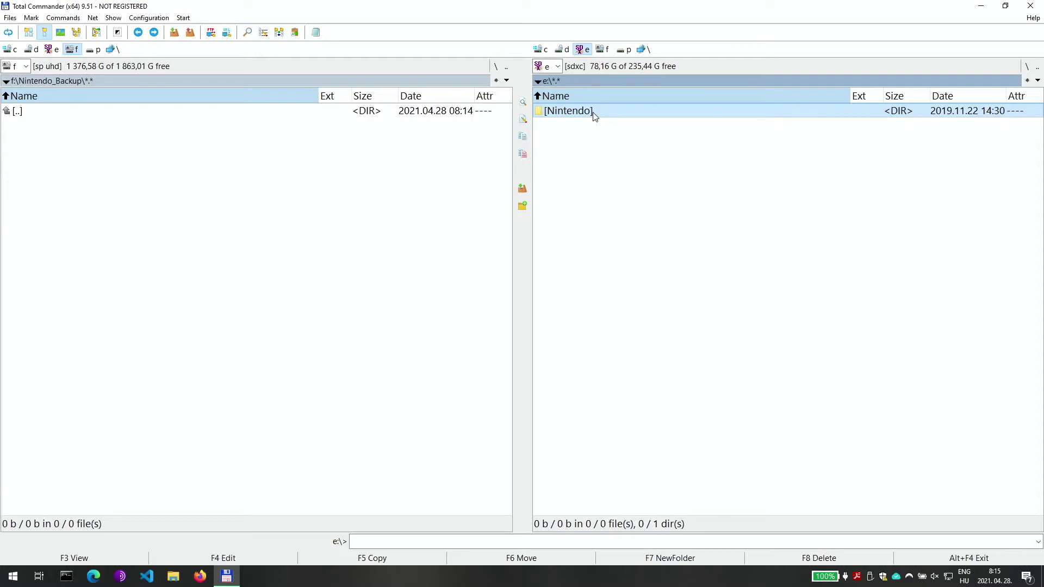
key("XF86MonBrightnessDown")
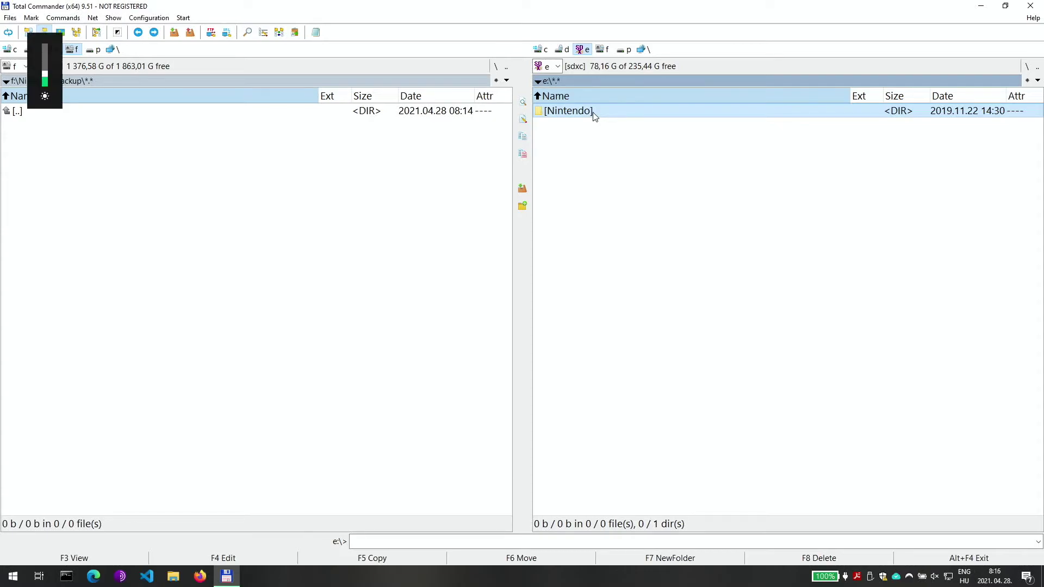
key("Insert")
key("F5")
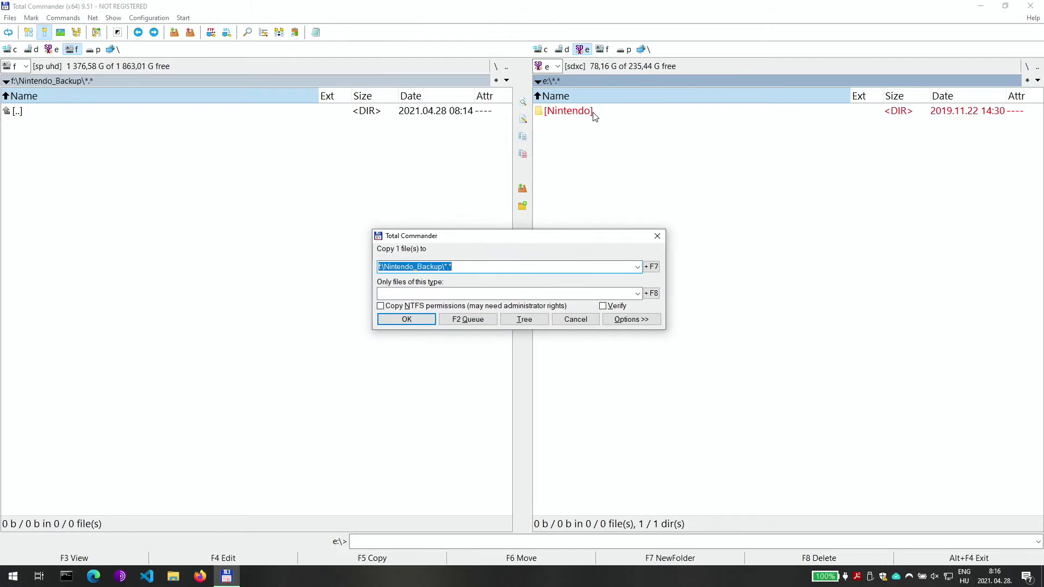
key("Return")
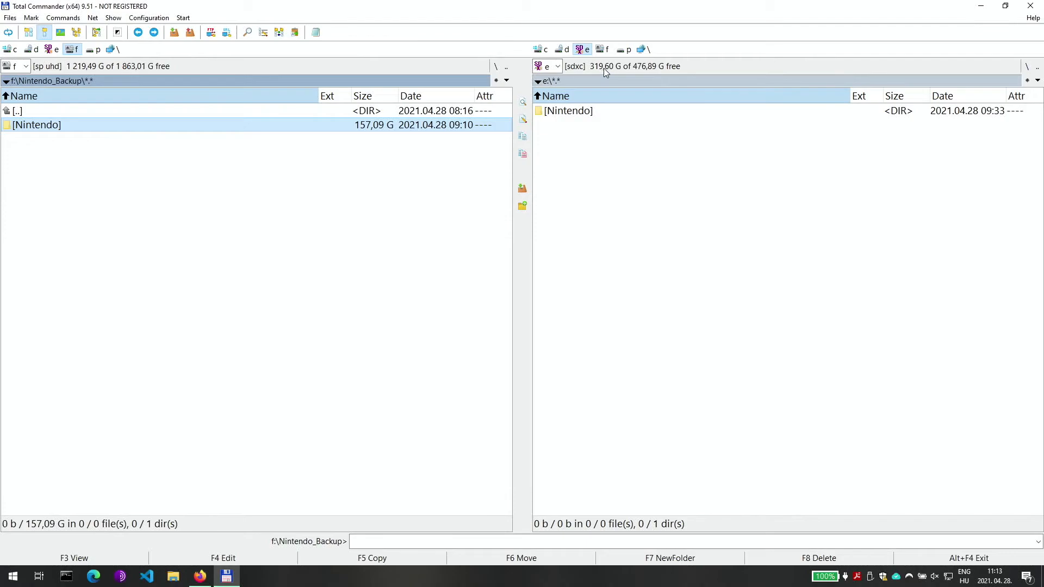
Calculate the size of the Nintendo folder on the new card and compare it with the backup copy
left_click(604, 112)
key("space")
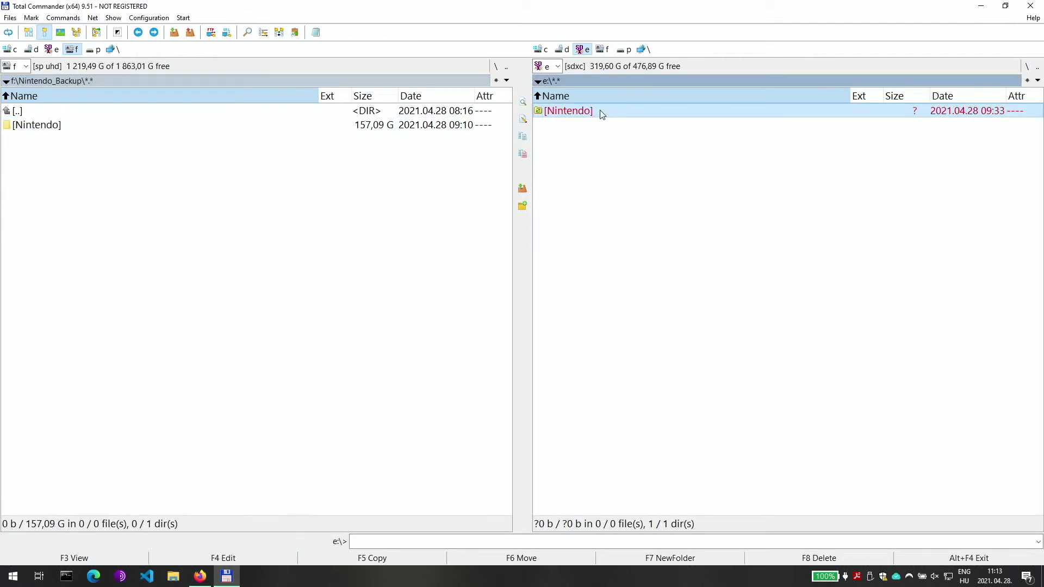
left_click(80, 133)
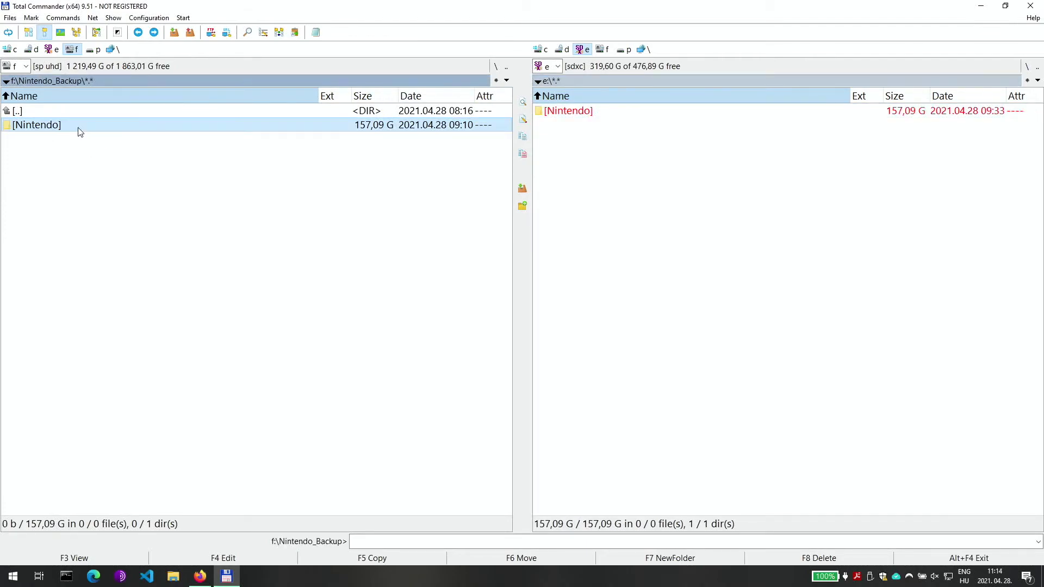
key("space")
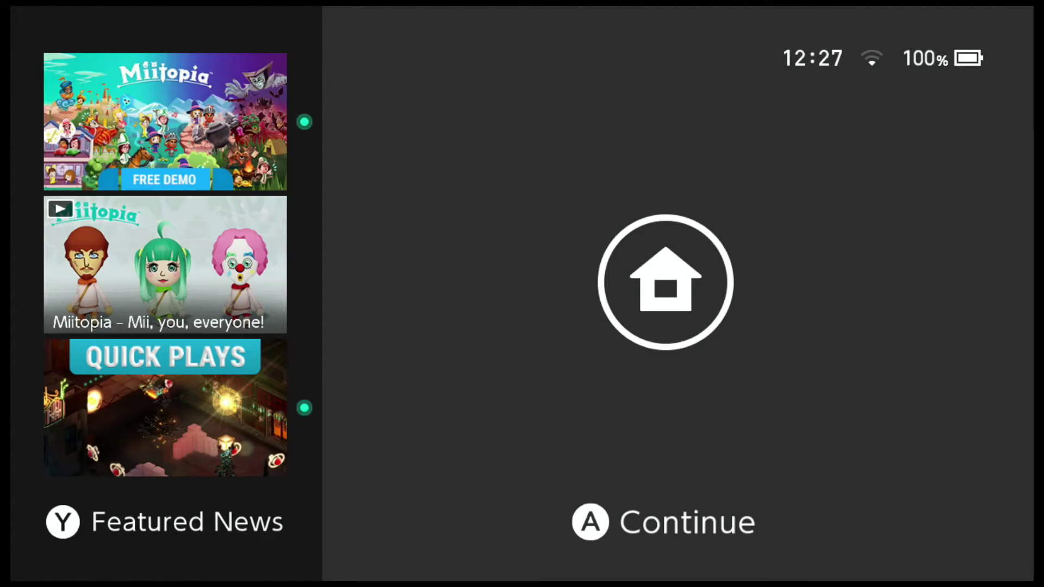
Continue to the Nintendo Switch home screen and open System Settings
key("a")
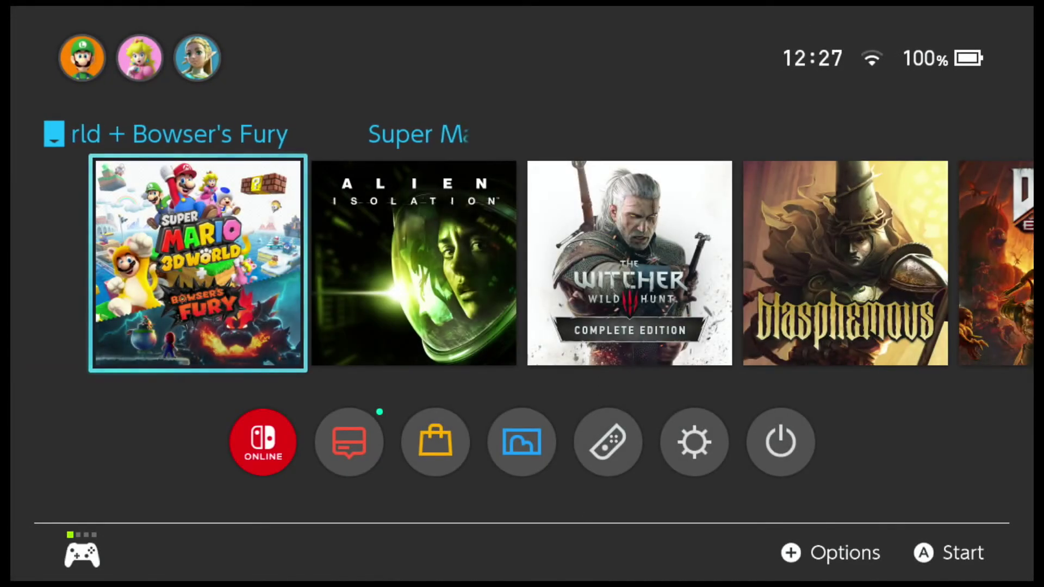
key("Down")
key("Right")
key("Right")
key("Right")
key("Right")
key("Right")
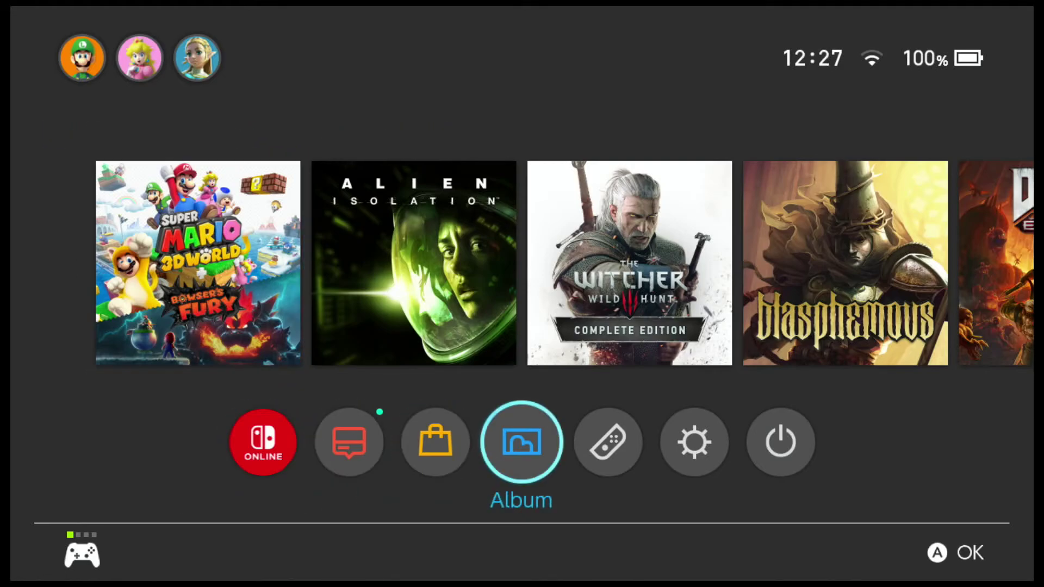
key("a")
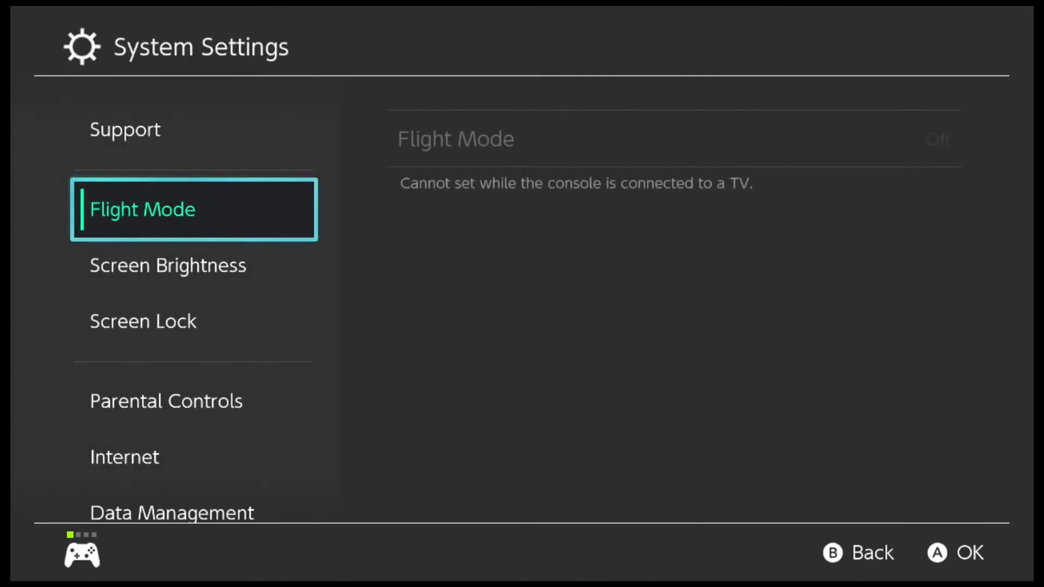
Open the Software list under Data Management
key("Down")
key("Down")
key("Down")
key("Down")
key("Down")
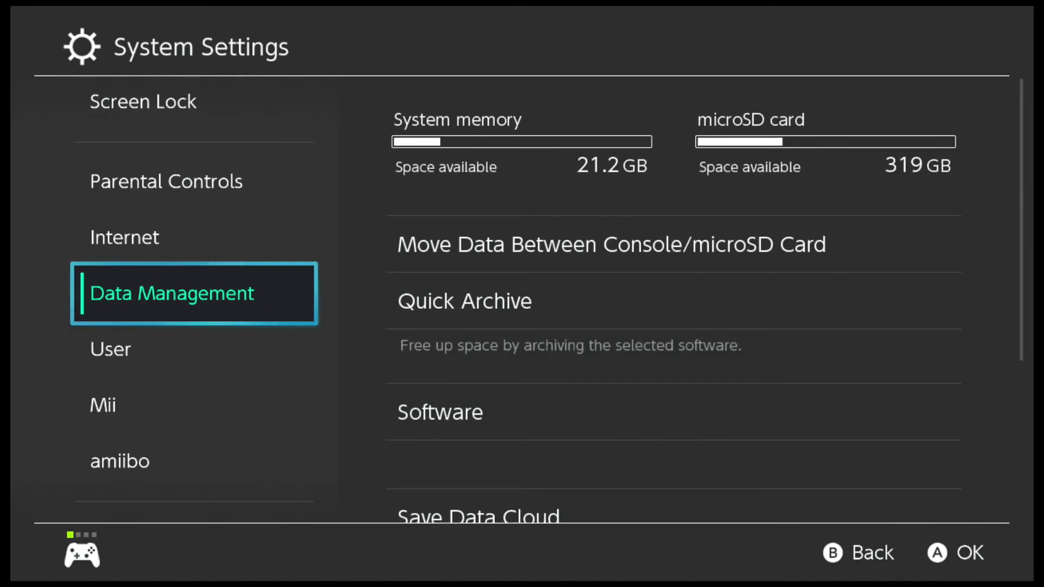
key("Right")
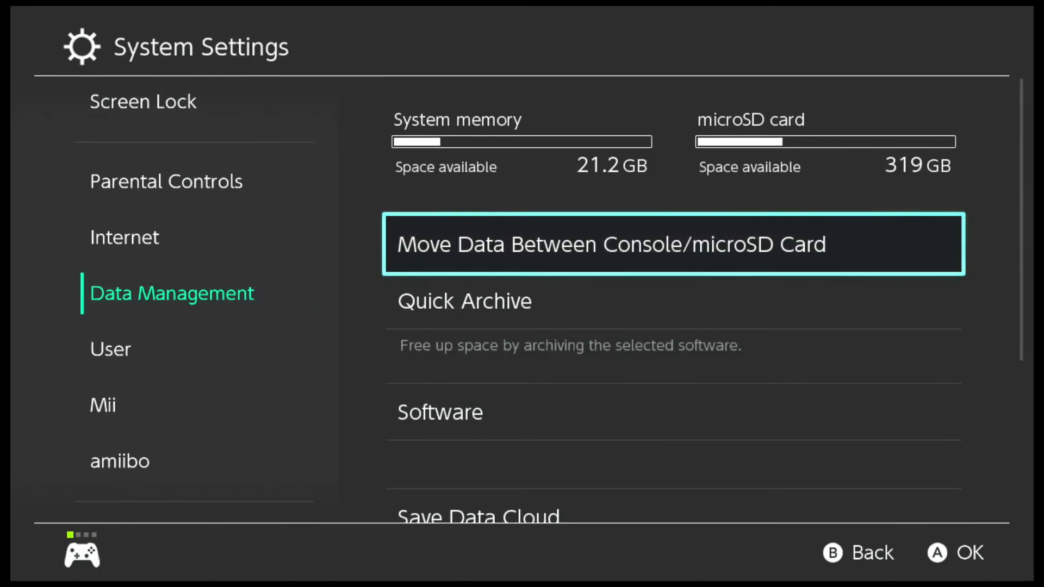
key("Down")
key("Down")
key("Return")
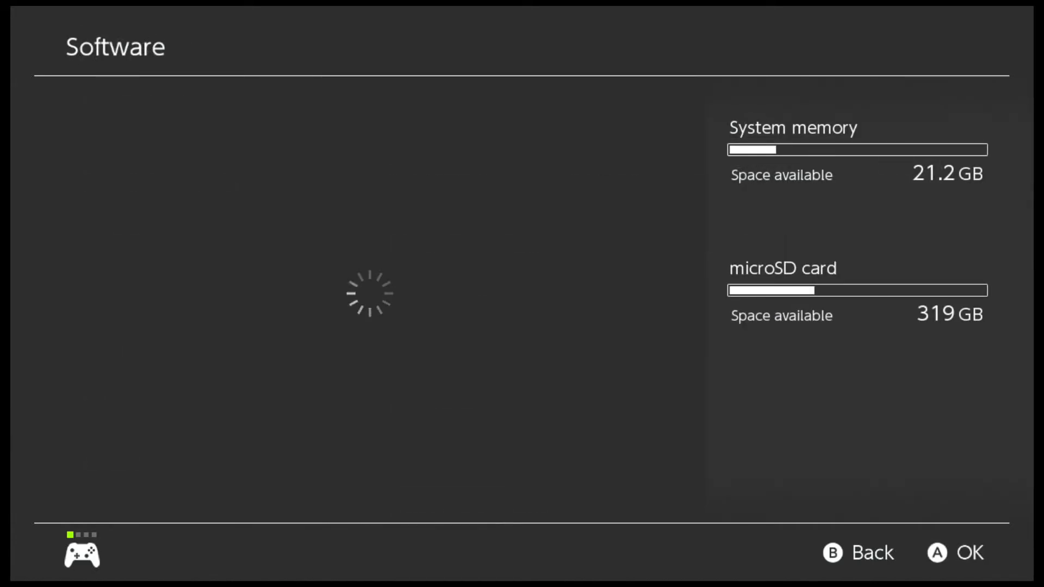
Examine the largest installed games and their microSD storage use, and return to the home screen
key("Down")
key("Down")
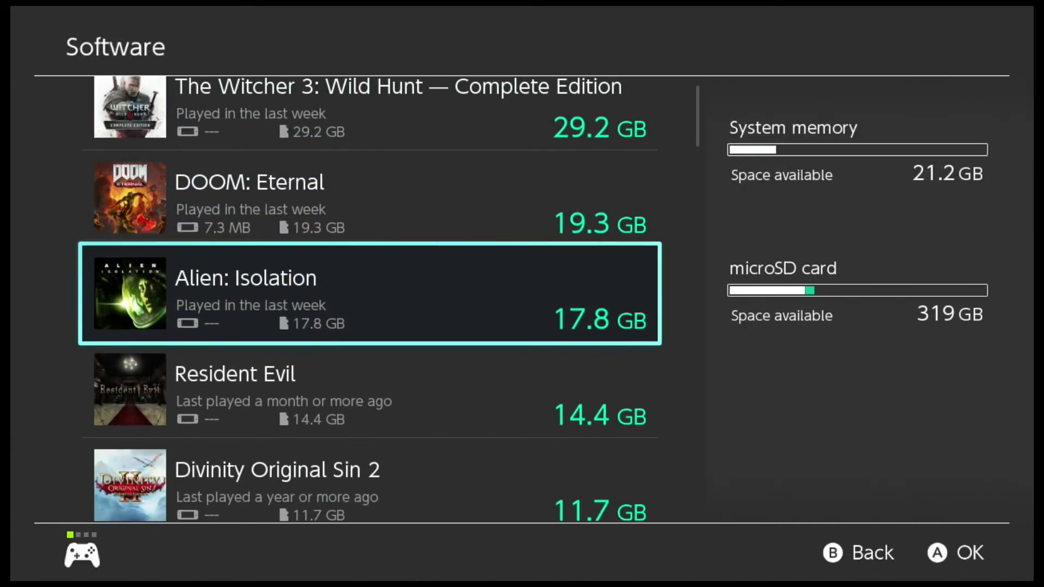
key("Down")
key("Up")
key("Up")
key("Up")
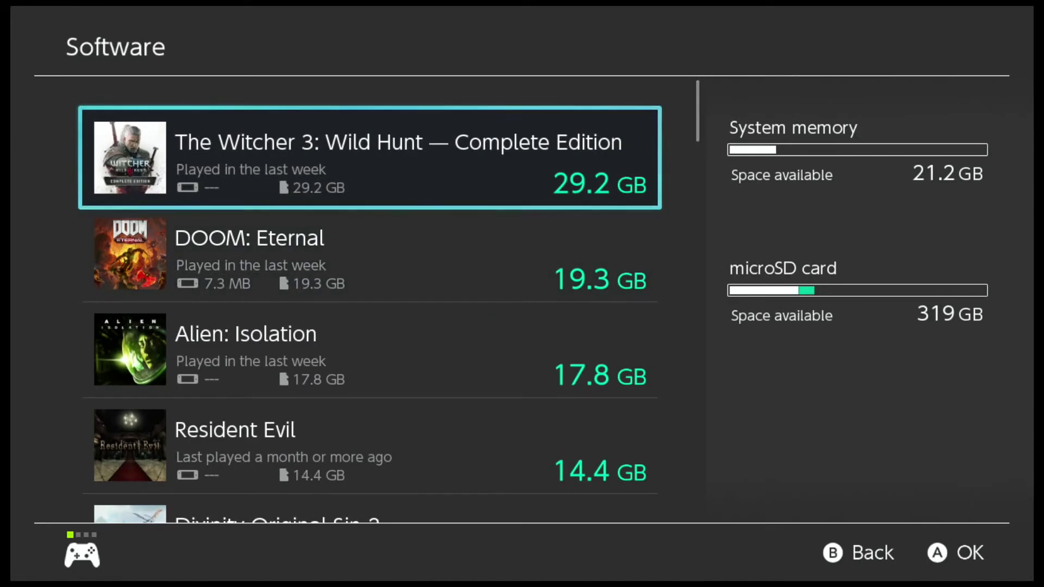
key("Down")
key("Up")
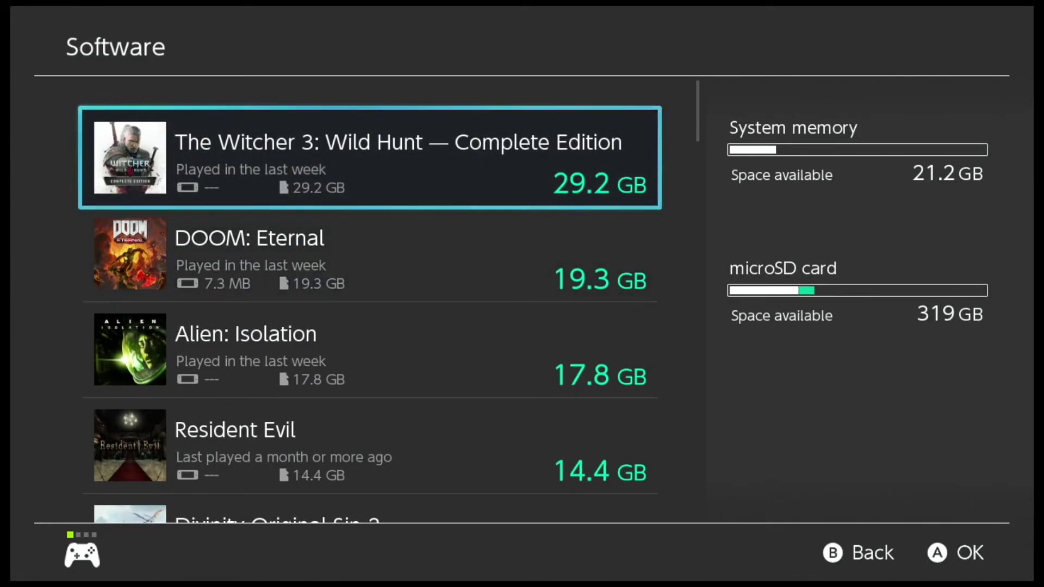
key("Down")
key("Down")
key("Down")
key("Up")
key("Up")
key("Up")
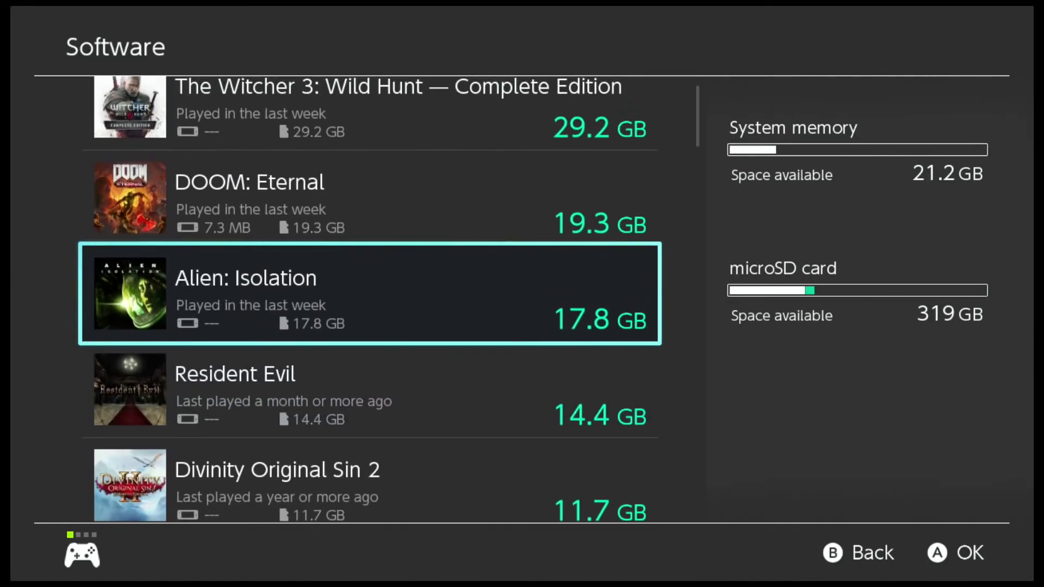
key("Down")
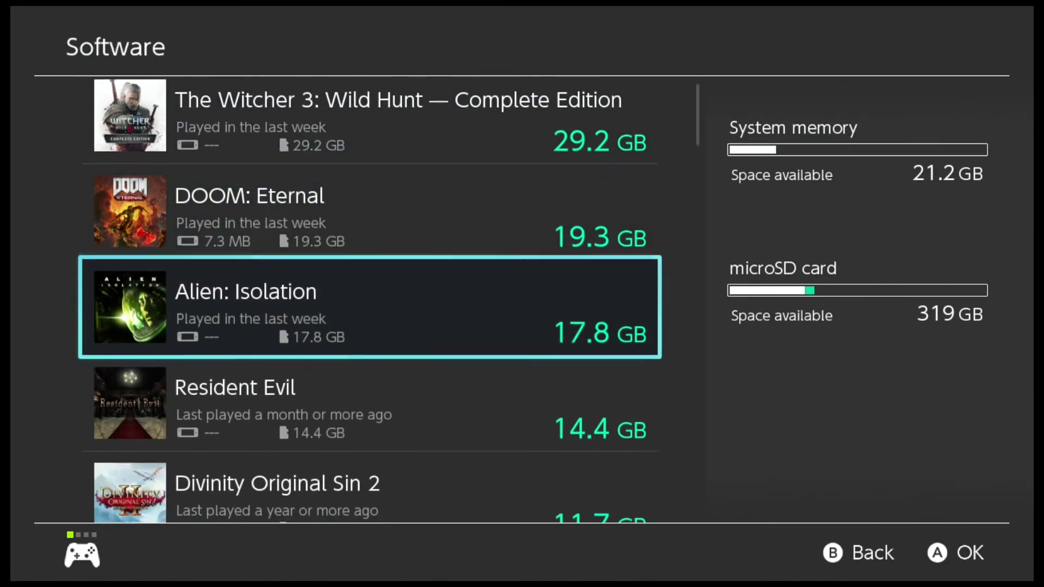
key("Escape")
key("Escape")
key("Escape")
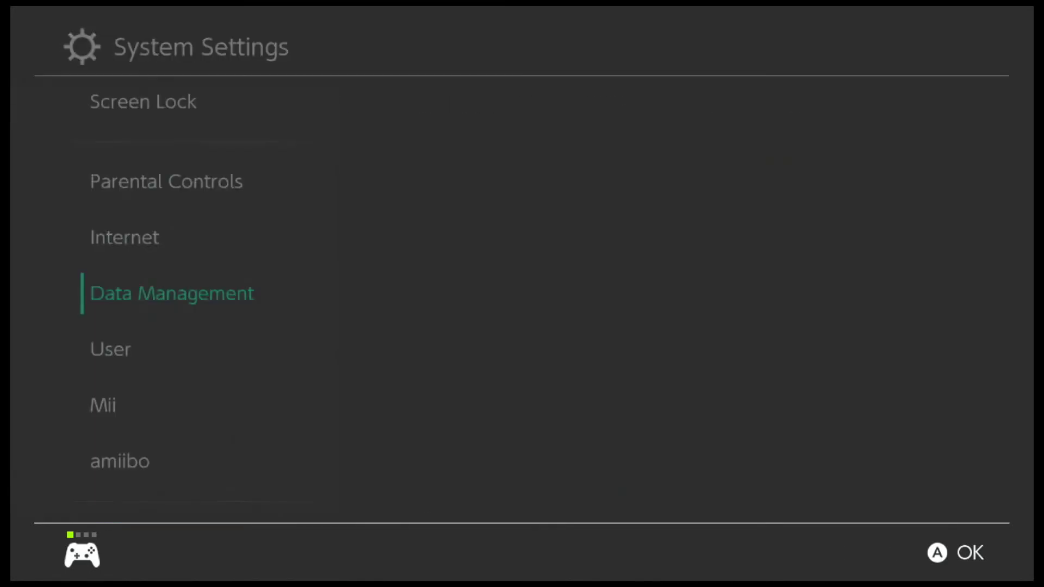
View the Album screenshot of the surprised character in the striped outfit and return to the thumbnails
key("Left")
key("Left")
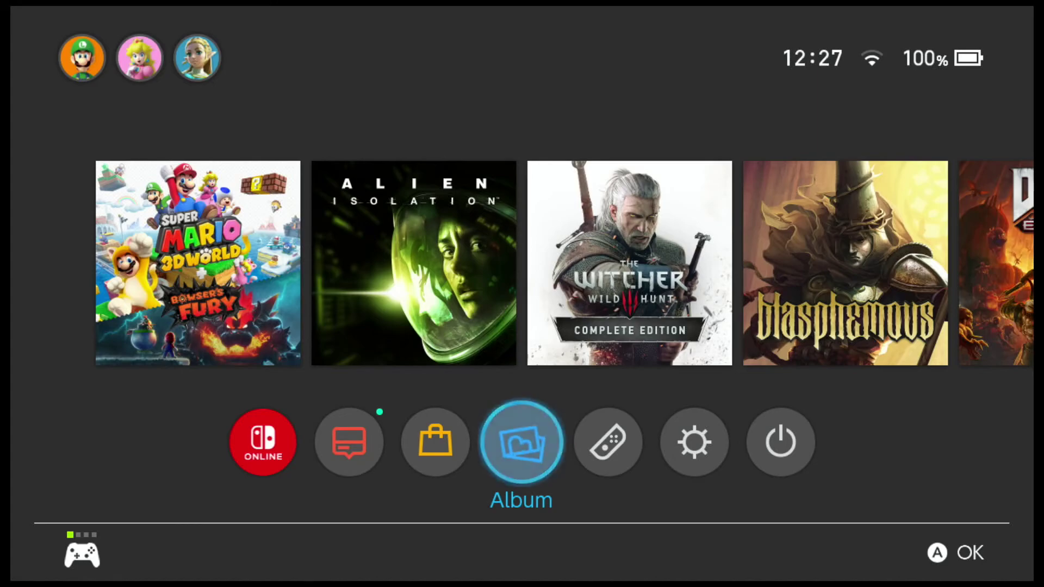
key("Return")
key("Right")
key("Down")
key("Return")
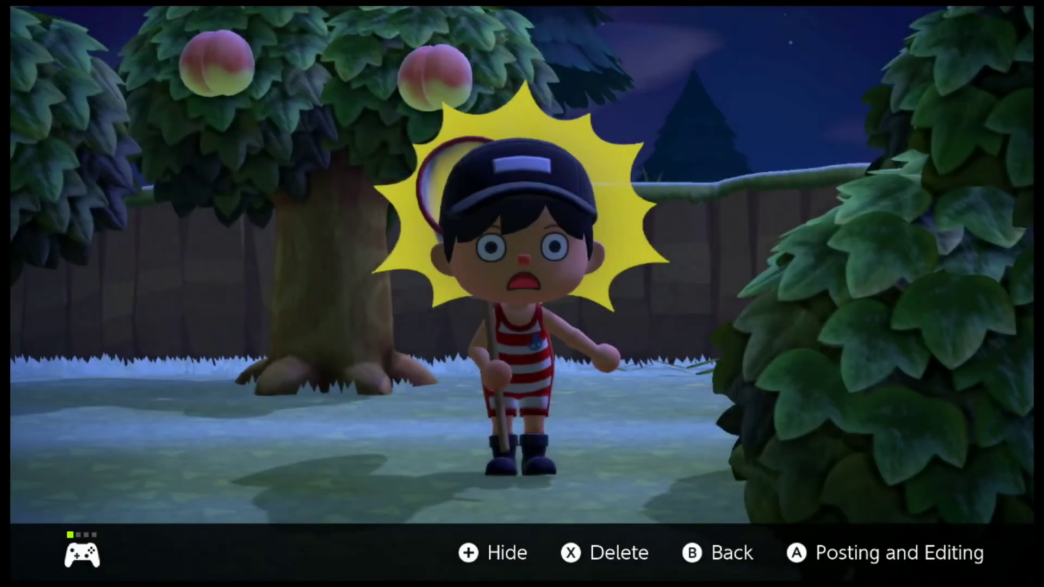
key("Escape")
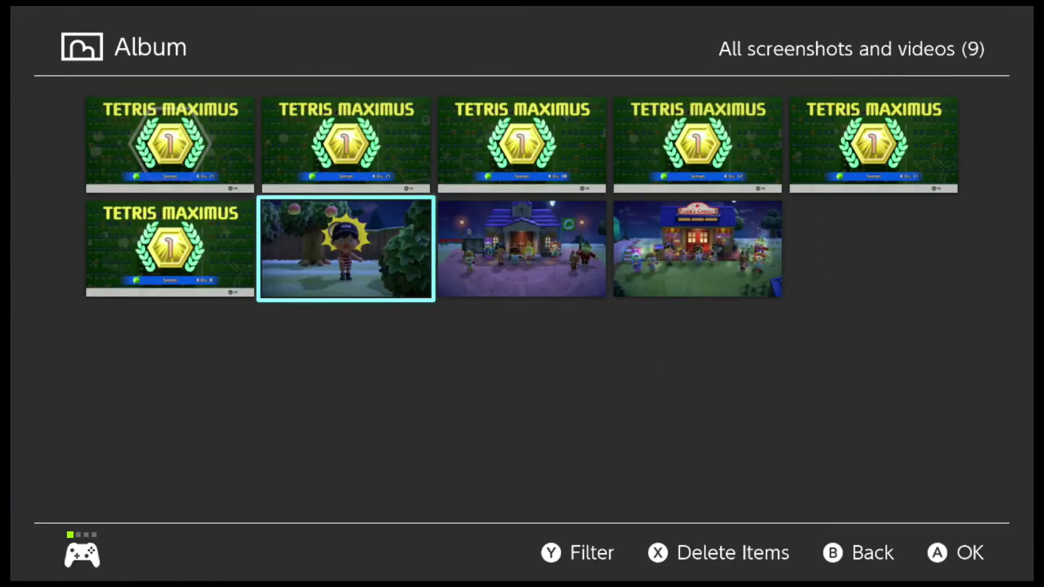
Leave the Album and launch a game from the home screen
key("Escape")
key("Left")
key("Left")
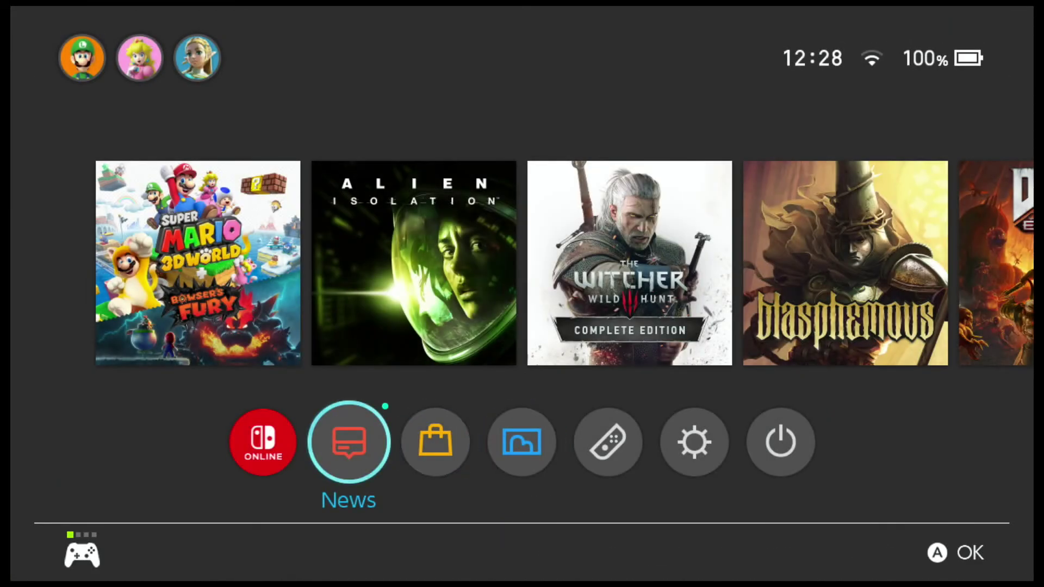
key("Up")
key("Return")
key("Return")
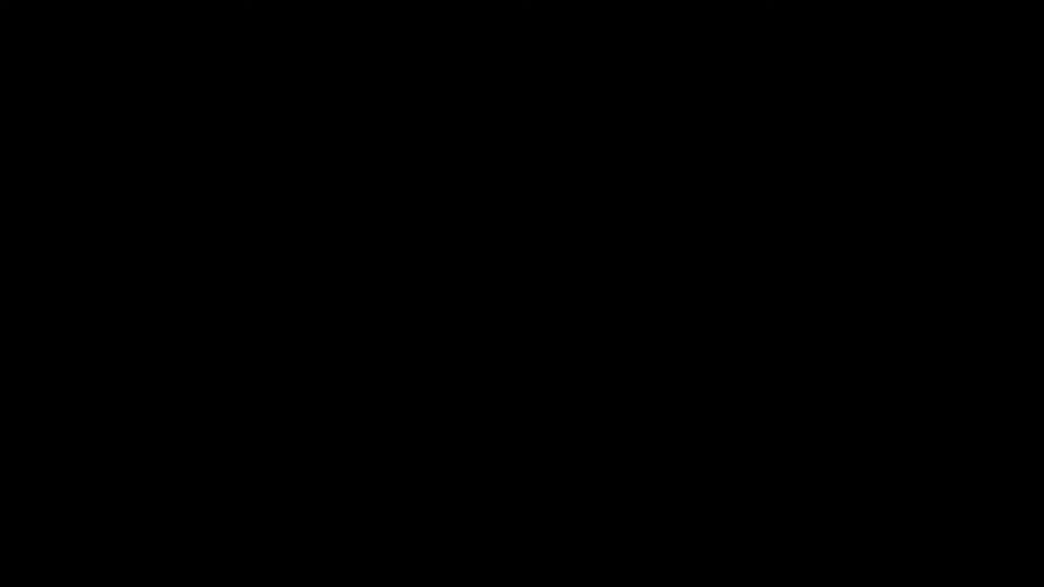